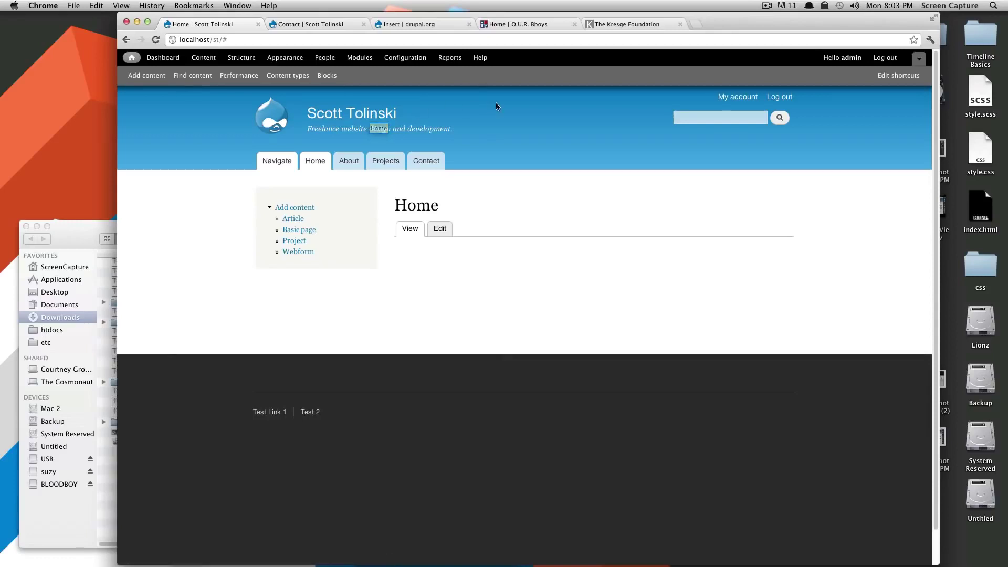
Step: Check in the site's module list that the Views and Views UI modules are enabled
{"action": "left_click", "coordinate": [370, 58]}
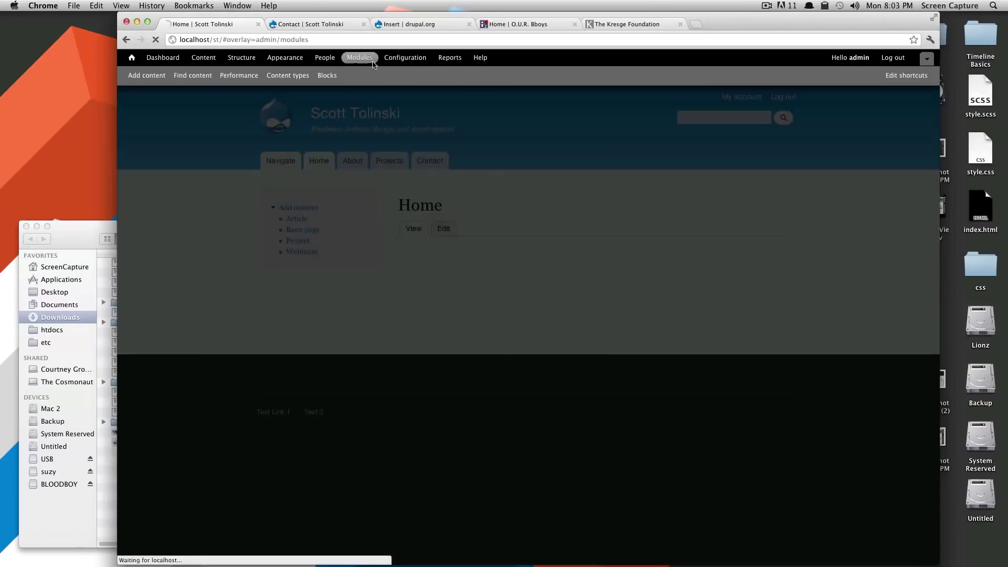
{"action": "scroll", "coordinate": [508, 255], "scroll_direction": "down", "scroll_amount": 15}
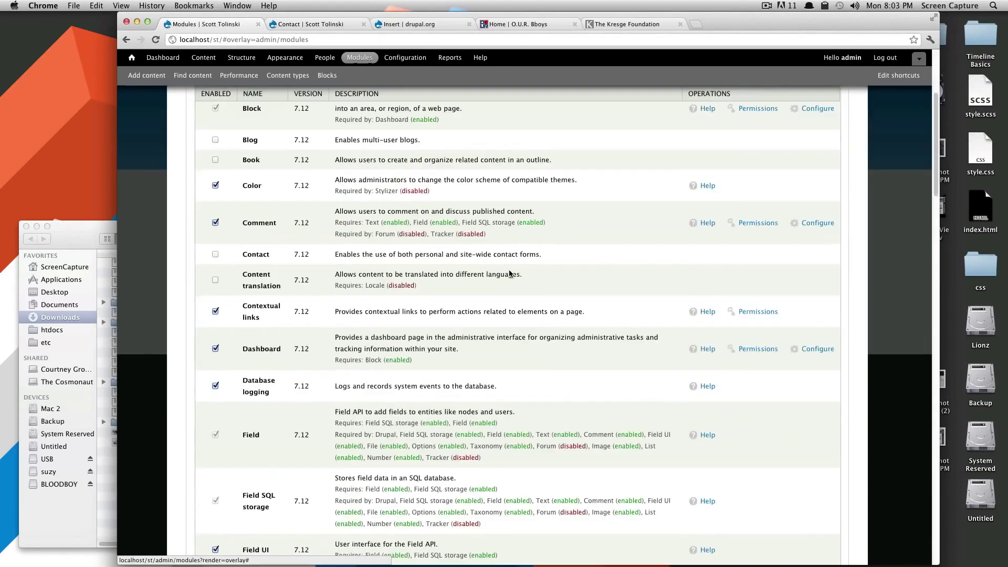
{"action": "scroll", "coordinate": [520, 286], "scroll_direction": "down", "scroll_amount": 20}
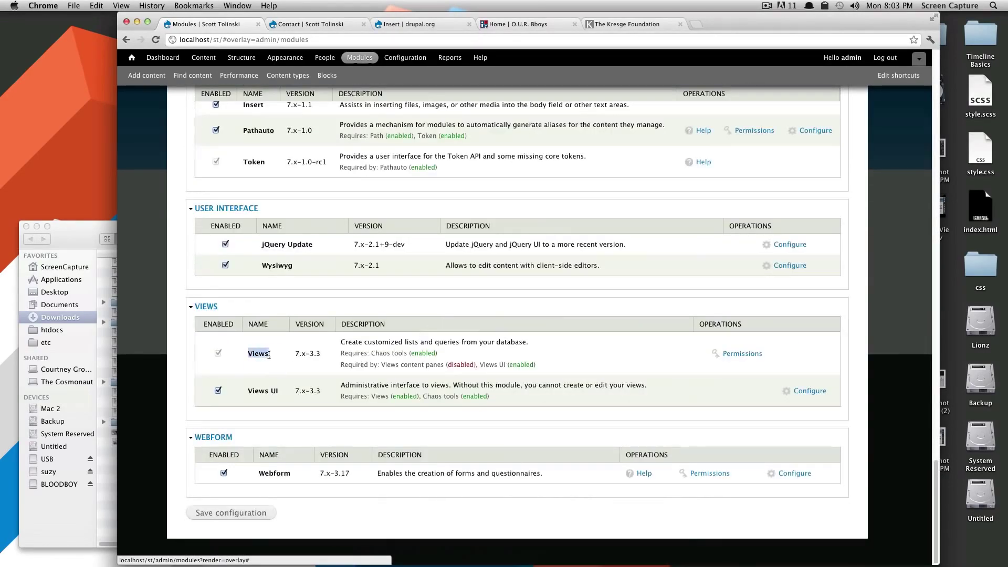
{"action": "double_click", "coordinate": [260, 354]}
{"action": "left_click", "coordinate": [265, 356]}
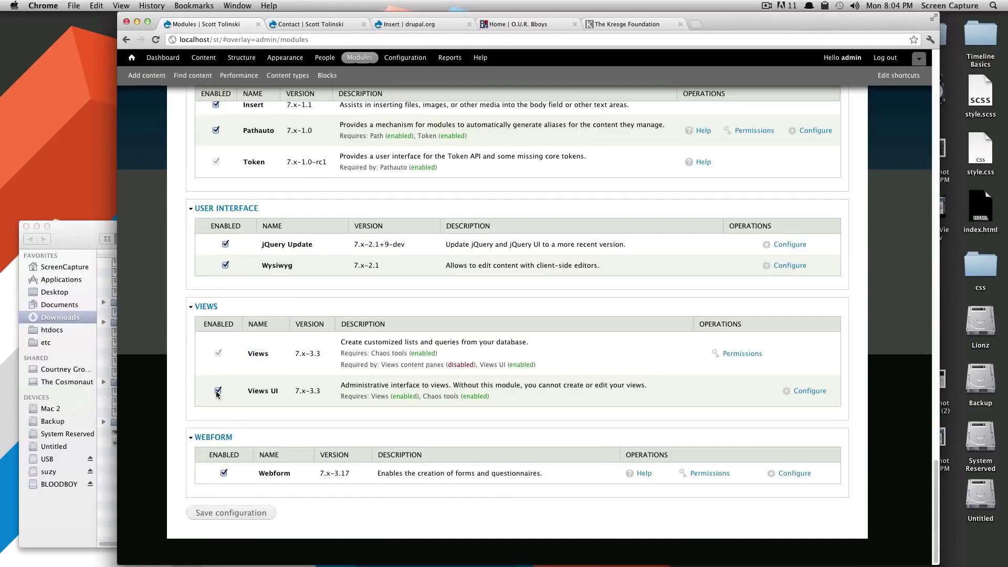
{"action": "left_click_drag", "start_coordinate": [348, 352], "coordinate": [407, 351]}
Step: Check that Chaos tools is enabled in the Chaos Tool Suite section, and close the module list
{"action": "scroll", "coordinate": [404, 355], "scroll_direction": "up", "scroll_amount": 15}
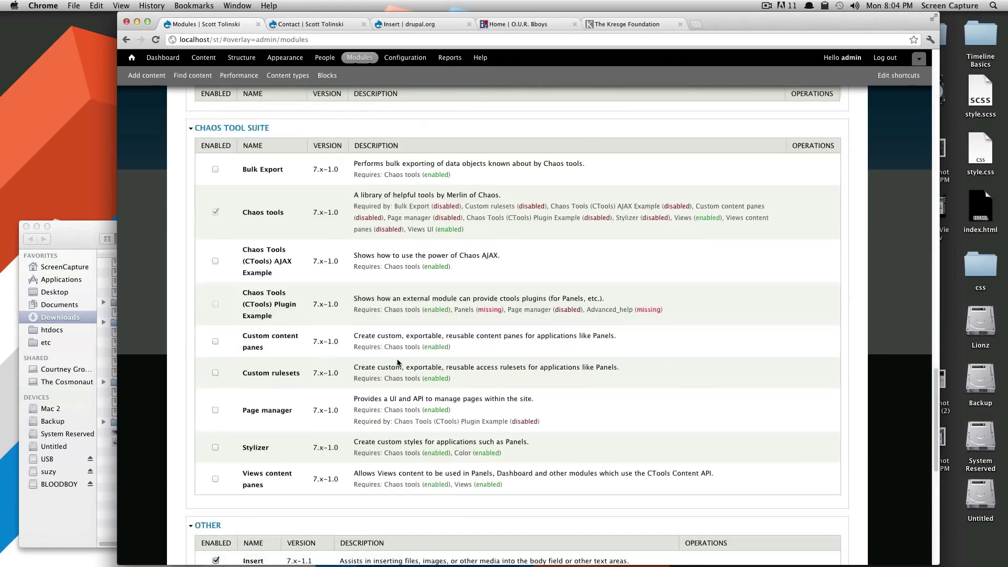
{"action": "scroll", "coordinate": [398, 362], "scroll_direction": "up", "scroll_amount": 15}
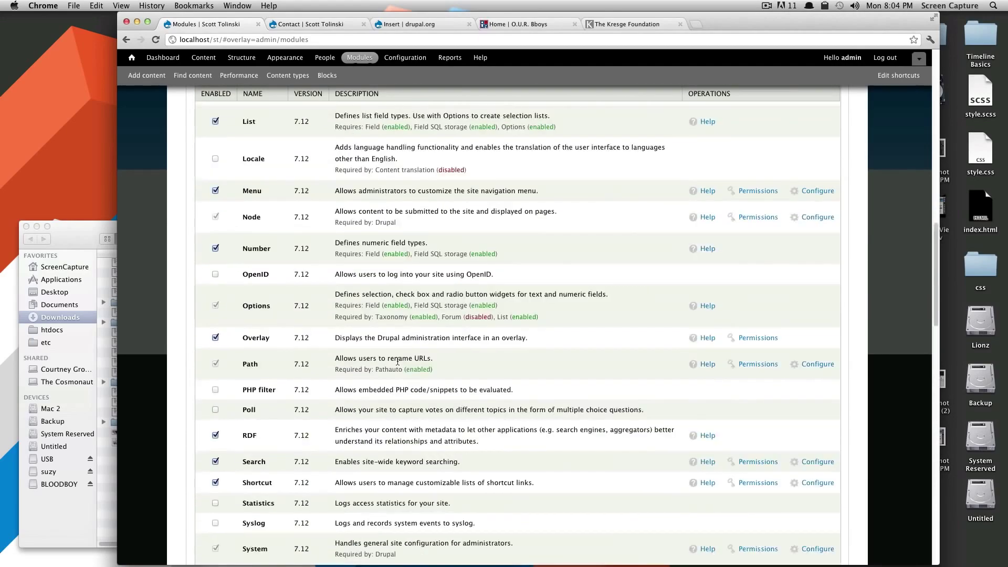
{"action": "scroll", "coordinate": [395, 373], "scroll_direction": "down", "scroll_amount": 15}
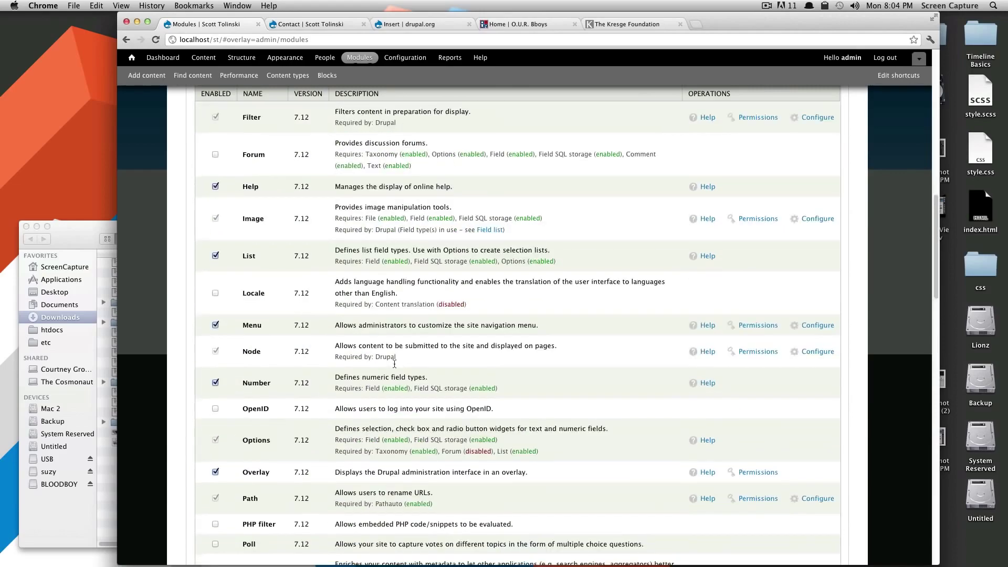
{"action": "scroll", "coordinate": [395, 362], "scroll_direction": "down", "scroll_amount": 10}
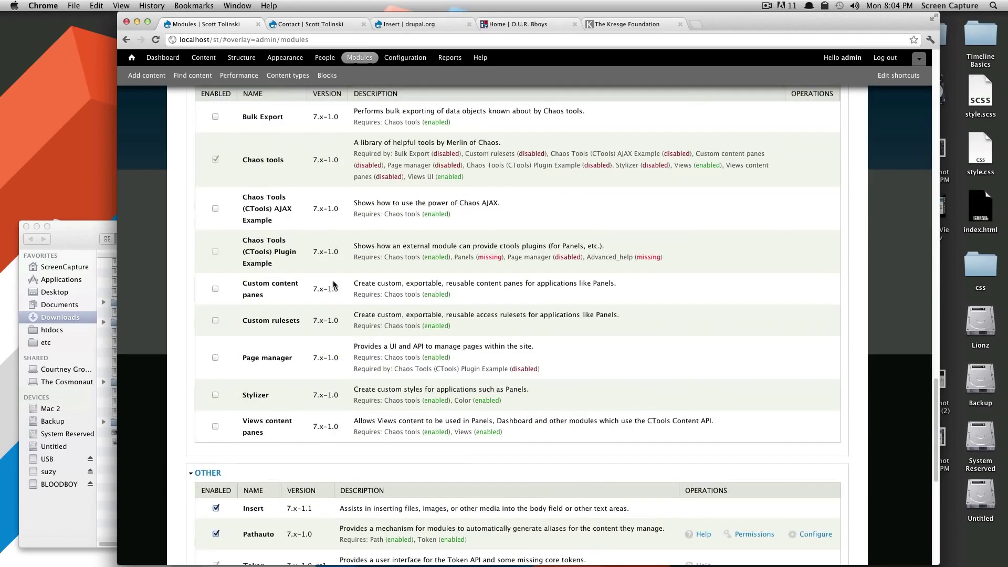
{"action": "scroll", "coordinate": [296, 166], "scroll_direction": "up", "scroll_amount": 2}
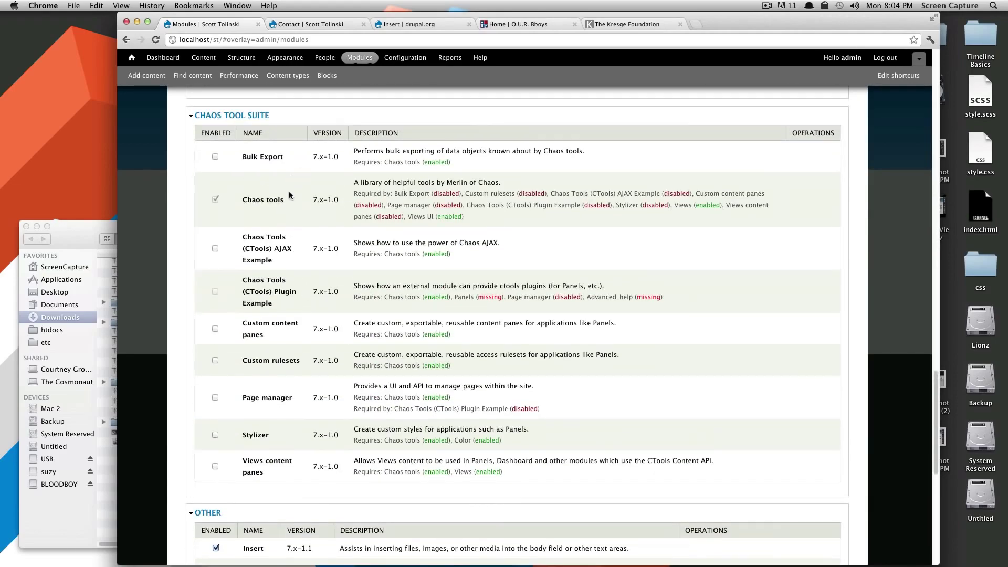
{"action": "left_click_drag", "start_coordinate": [242, 200], "coordinate": [320, 206]}
{"action": "scroll", "coordinate": [579, 219], "scroll_direction": "up", "scroll_amount": 20}
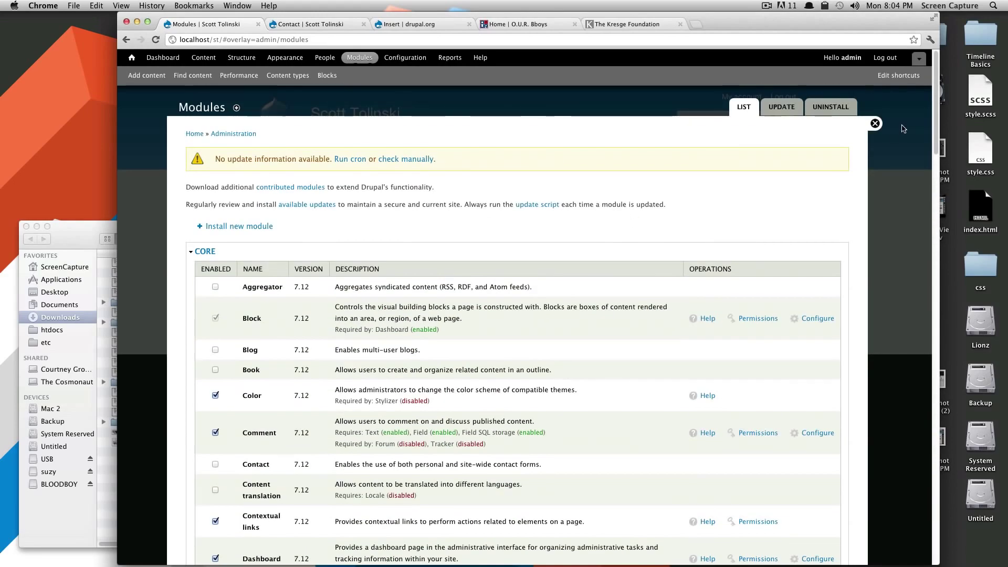
{"action": "left_click", "coordinate": [874, 123]}
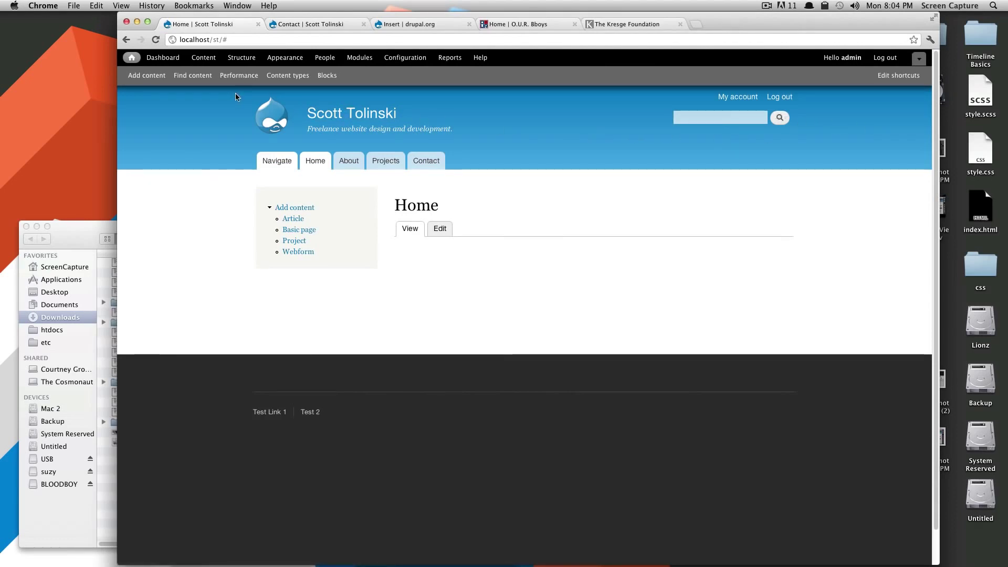
Step: Open the Views administration page under the site structure and add it to the default shortcuts
{"action": "left_click", "coordinate": [241, 59]}
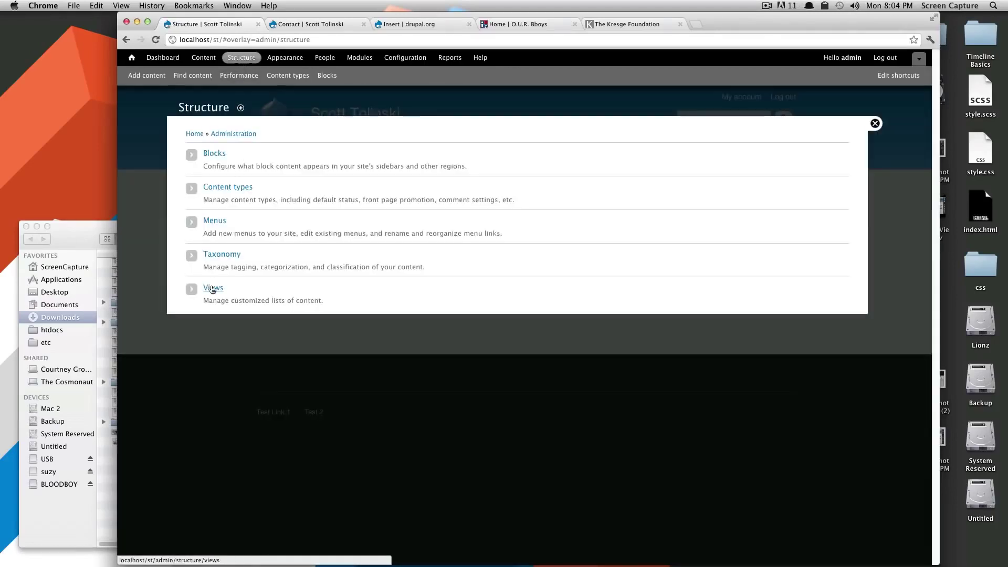
{"action": "left_click", "coordinate": [212, 287]}
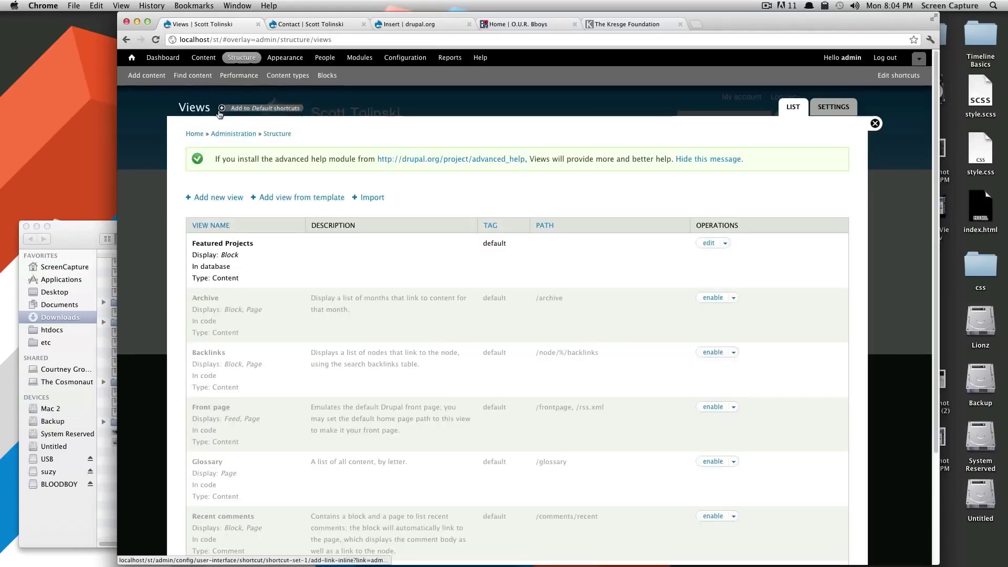
{"action": "left_click", "coordinate": [222, 108]}
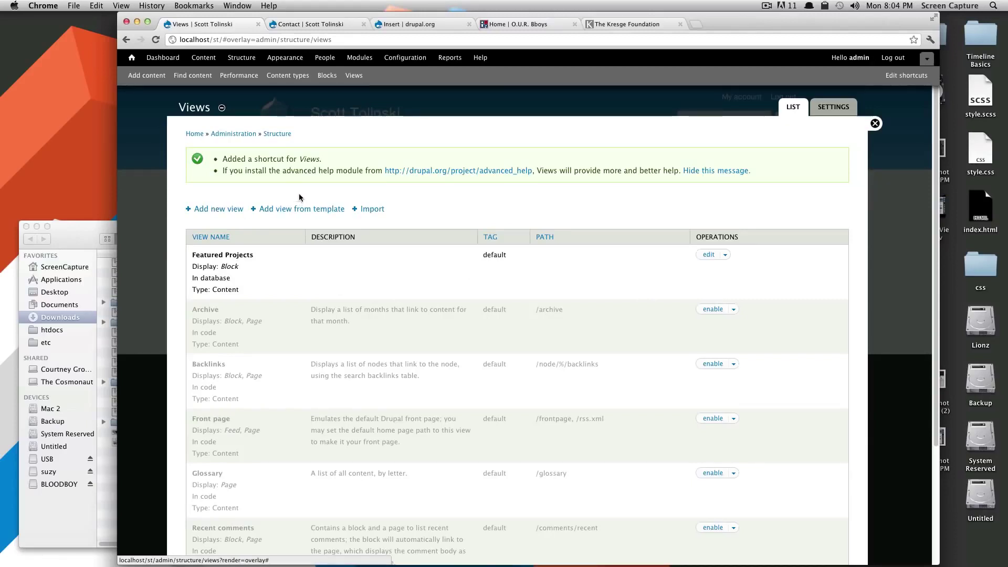
Step: Start a new view and name it "Test View"
{"action": "left_click", "coordinate": [218, 210]}
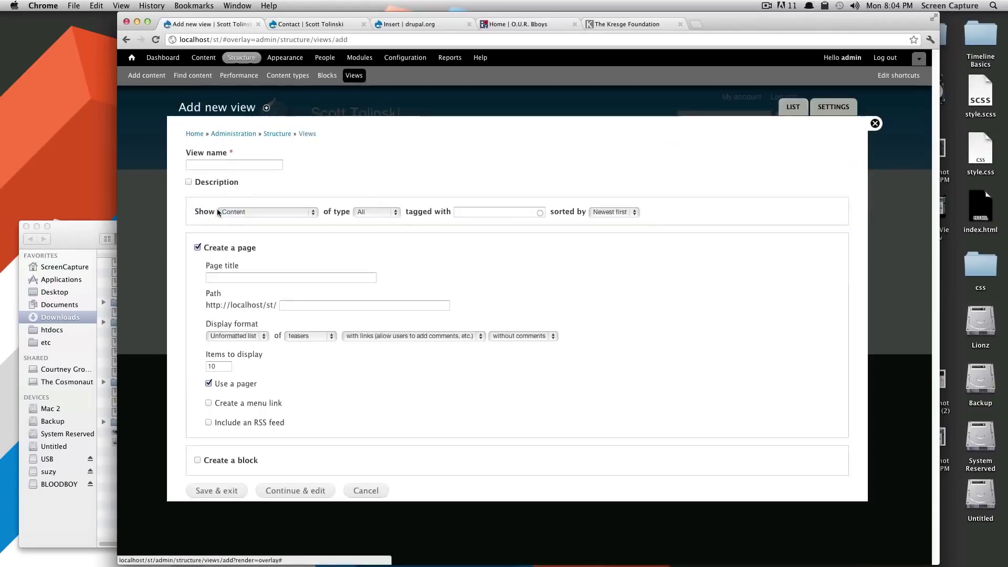
{"action": "left_click", "coordinate": [220, 163]}
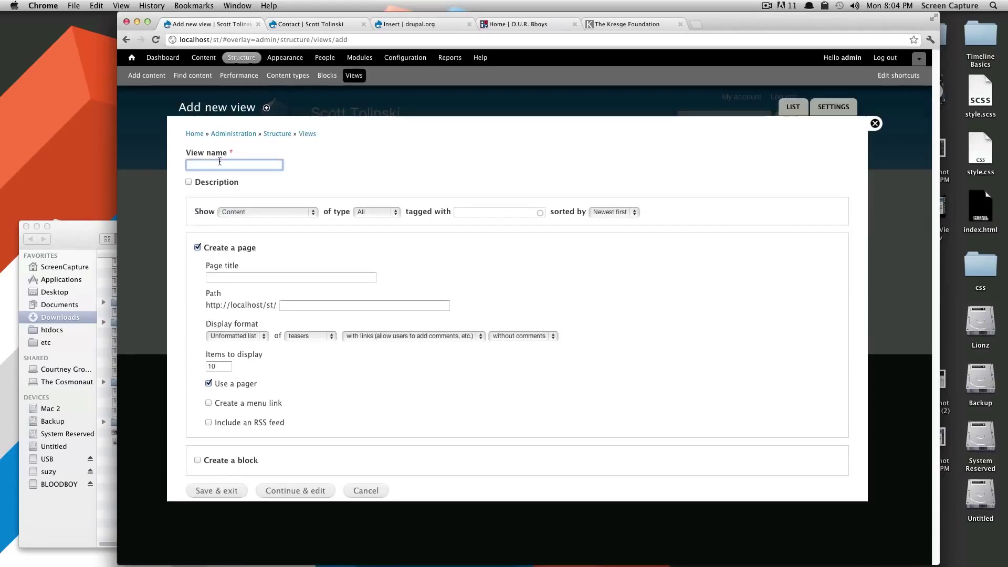
{"action": "type", "text": "Test View"}
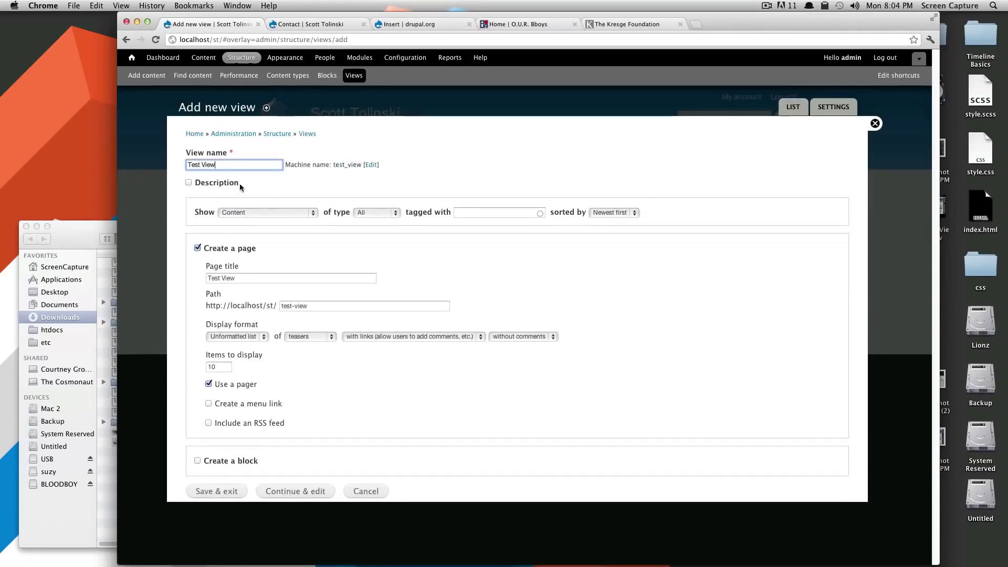
Step: Enable the view's description and enter "Test view delete later"
{"action": "left_click", "coordinate": [209, 184]}
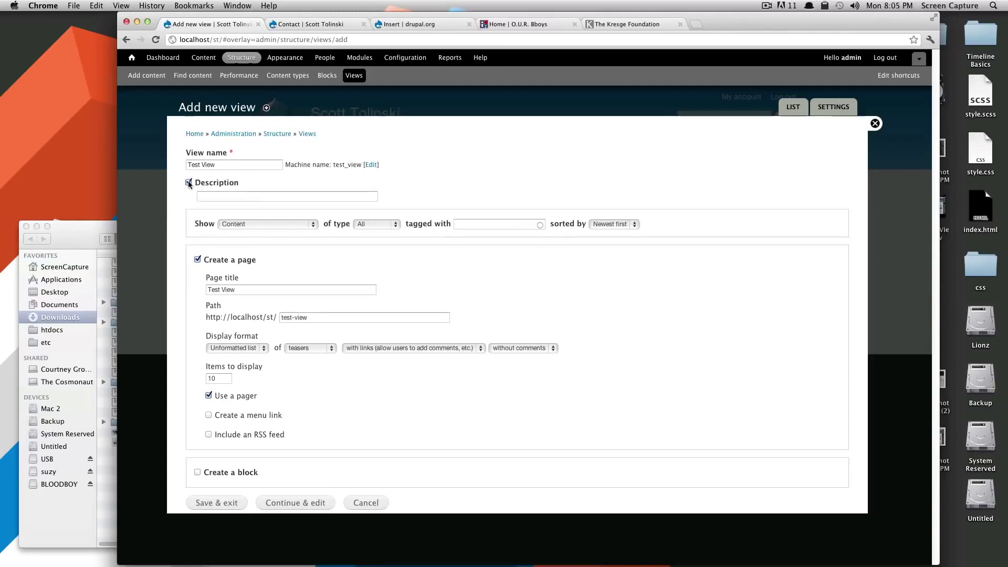
{"action": "left_click", "coordinate": [189, 182]}
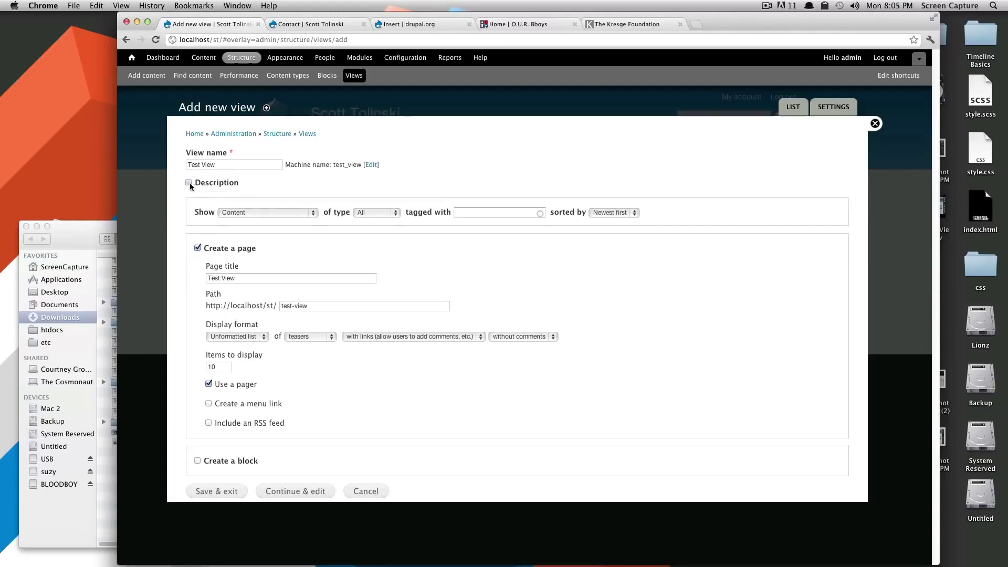
{"action": "left_click", "coordinate": [190, 183]}
{"action": "left_click", "coordinate": [203, 194]}
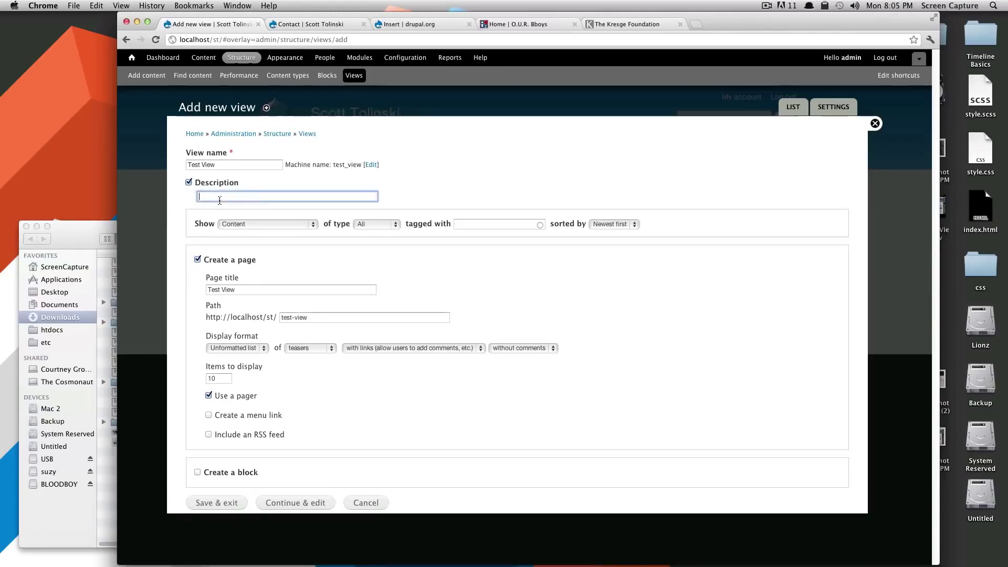
{"action": "type", "text": "Test view delete later"}
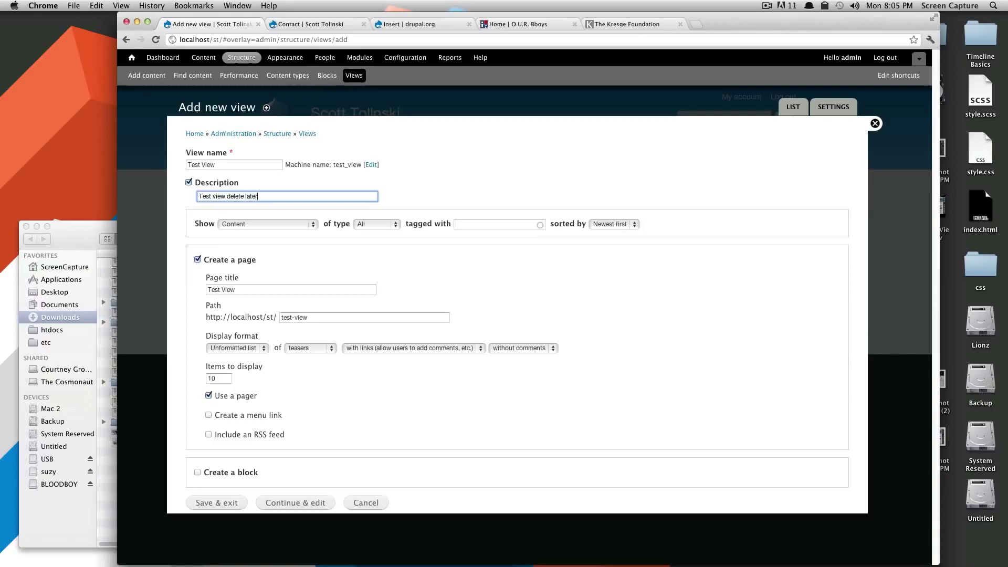
{"action": "left_click", "coordinate": [411, 185]}
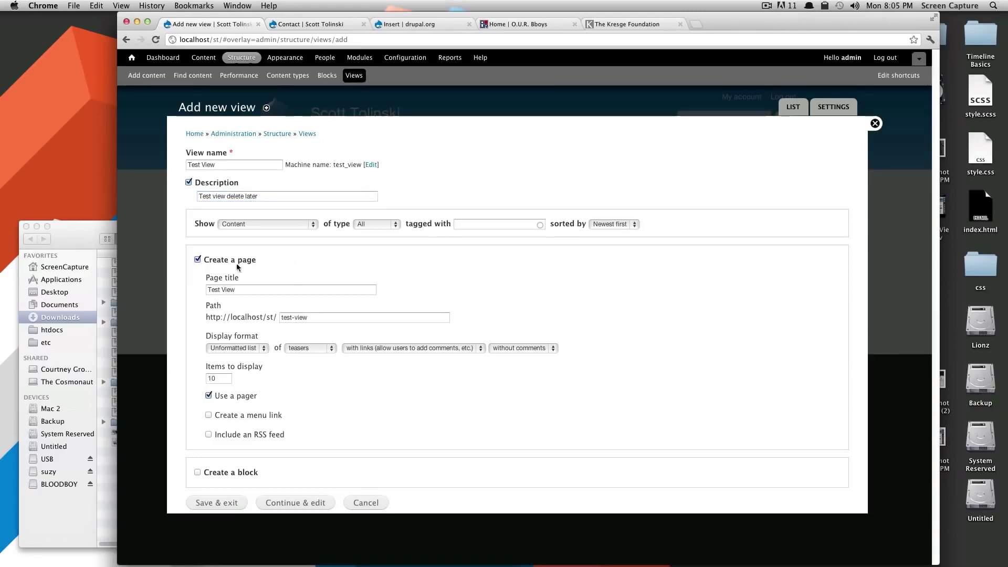
Step: Set the view to create a block with a pager instead of a page, and save and exit
{"action": "left_click", "coordinate": [197, 261]}
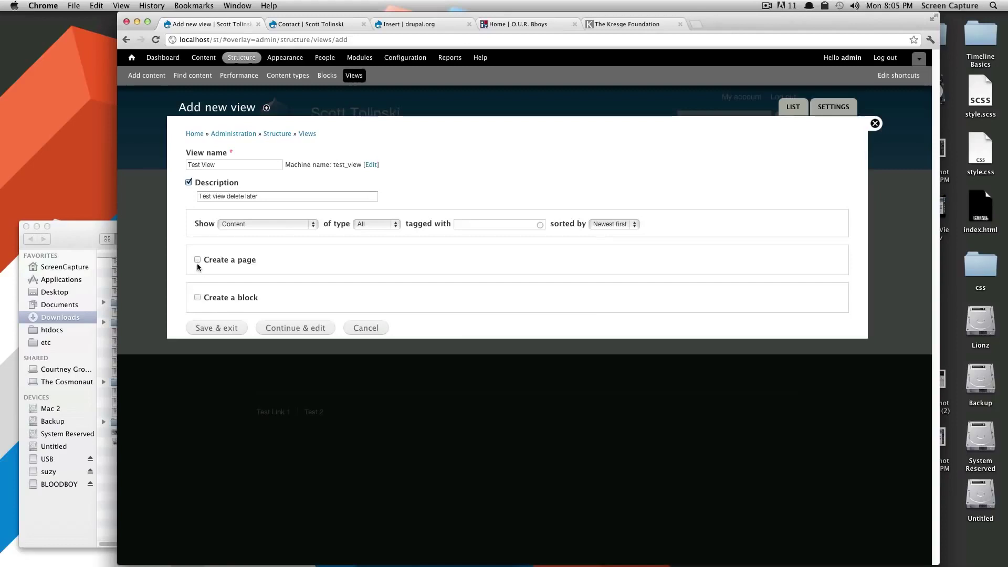
{"action": "left_click", "coordinate": [199, 299]}
{"action": "mouse_move", "coordinate": [200, 325]}
{"action": "left_mouse_down"}
{"action": "mouse_move", "coordinate": [236, 326]}
{"action": "mouse_move", "coordinate": [258, 346]}
{"action": "mouse_move", "coordinate": [205, 344]}
{"action": "left_mouse_up"}
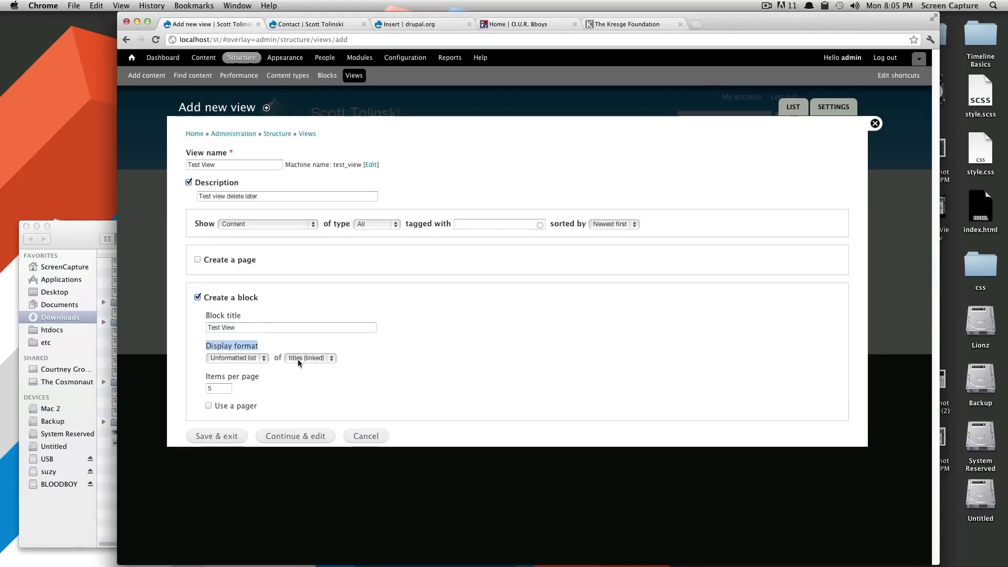
{"action": "double_click", "coordinate": [215, 388]}
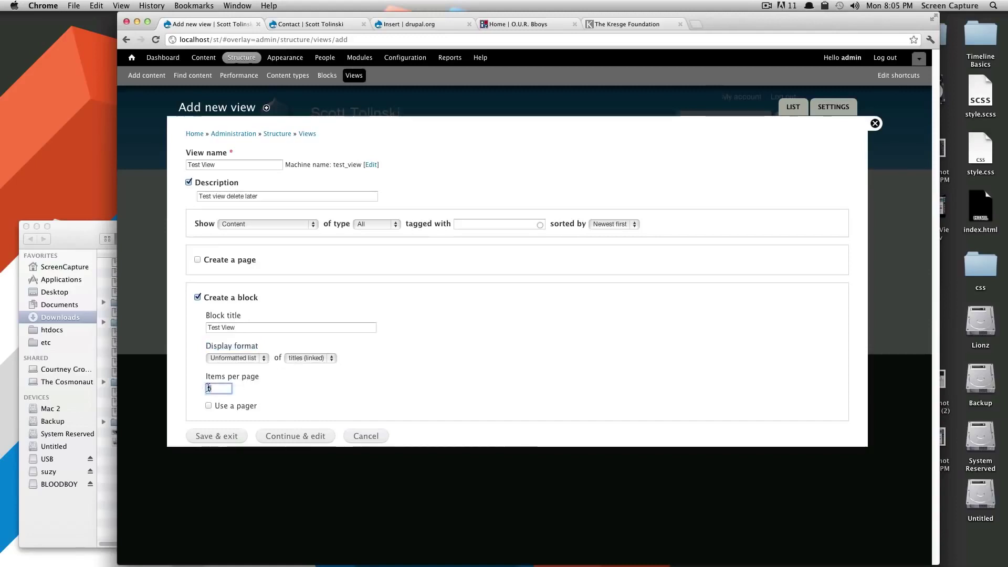
{"action": "left_click_drag", "start_coordinate": [223, 406], "coordinate": [237, 406]}
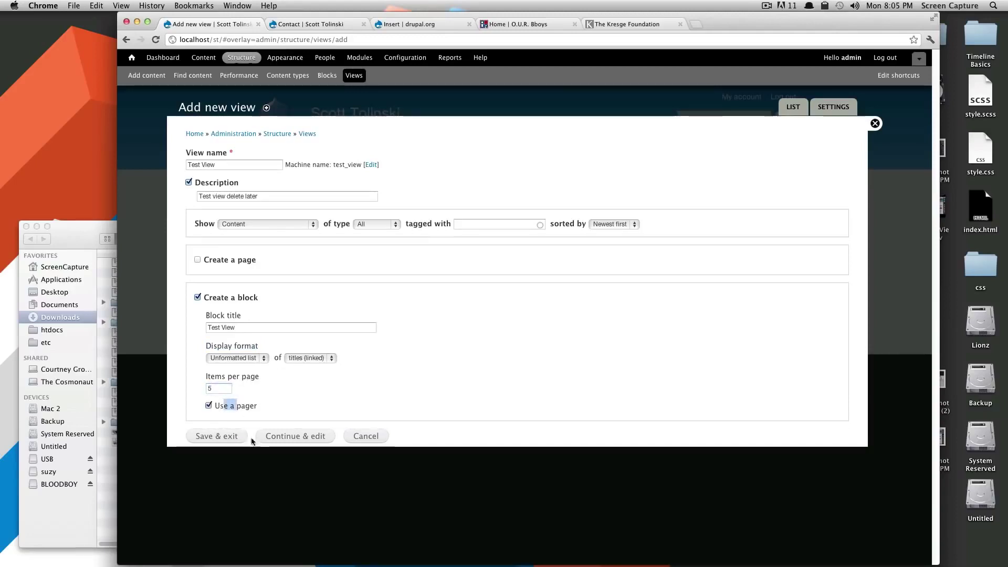
{"action": "left_click", "coordinate": [236, 437]}
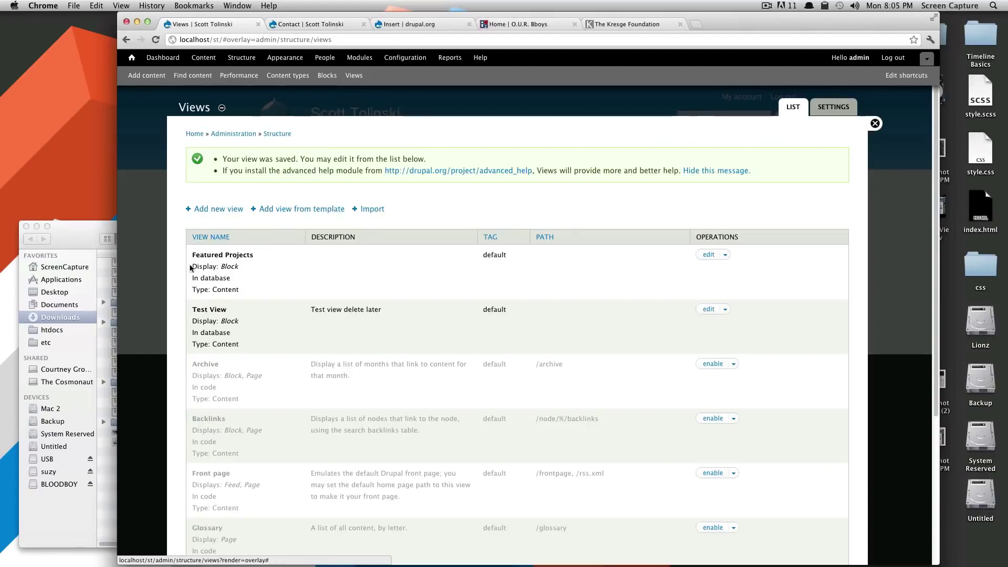
Step: Open Test View for editing from the list of views
{"action": "triple_click", "coordinate": [262, 284]}
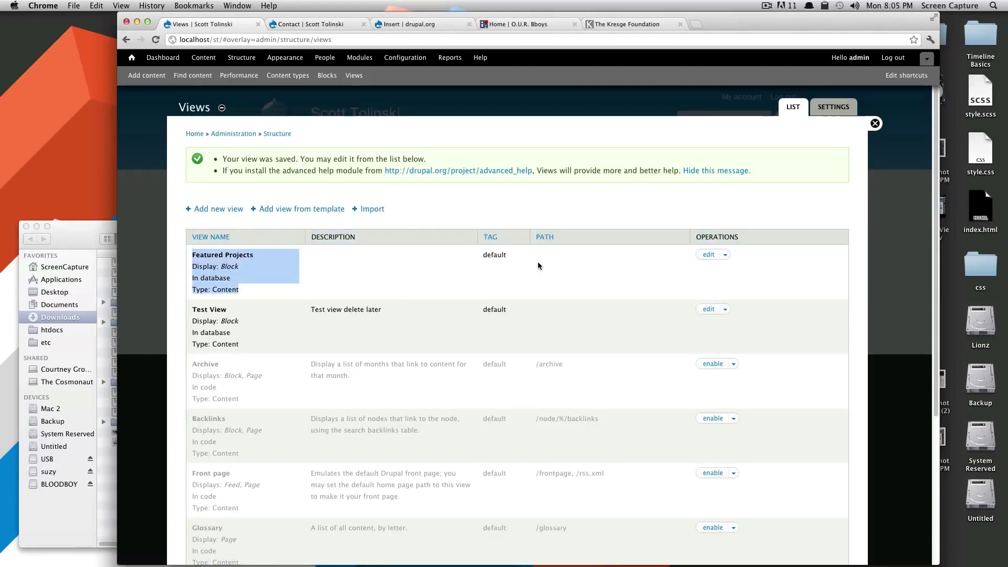
{"action": "left_click", "coordinate": [708, 254]}
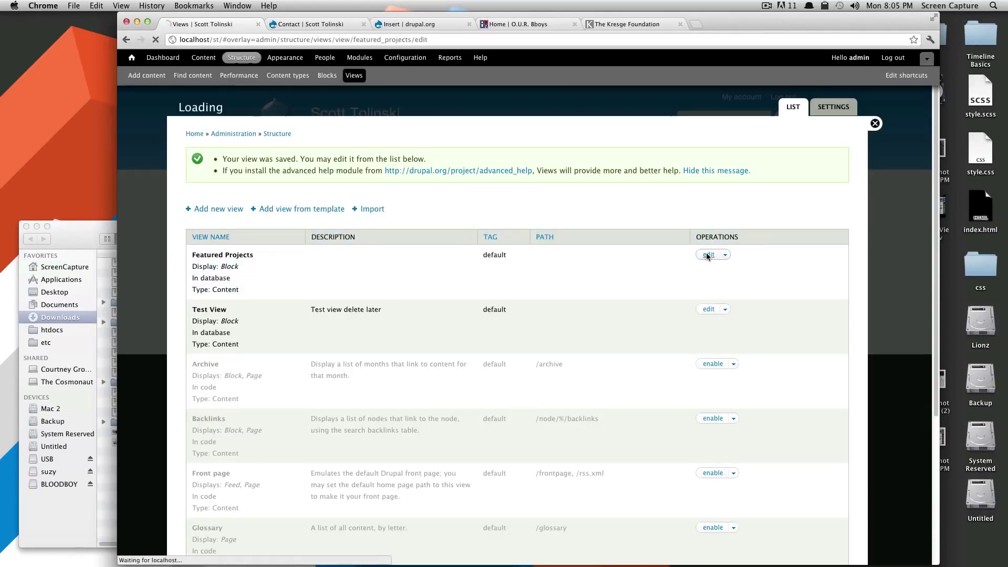
{"action": "left_click", "coordinate": [708, 309]}
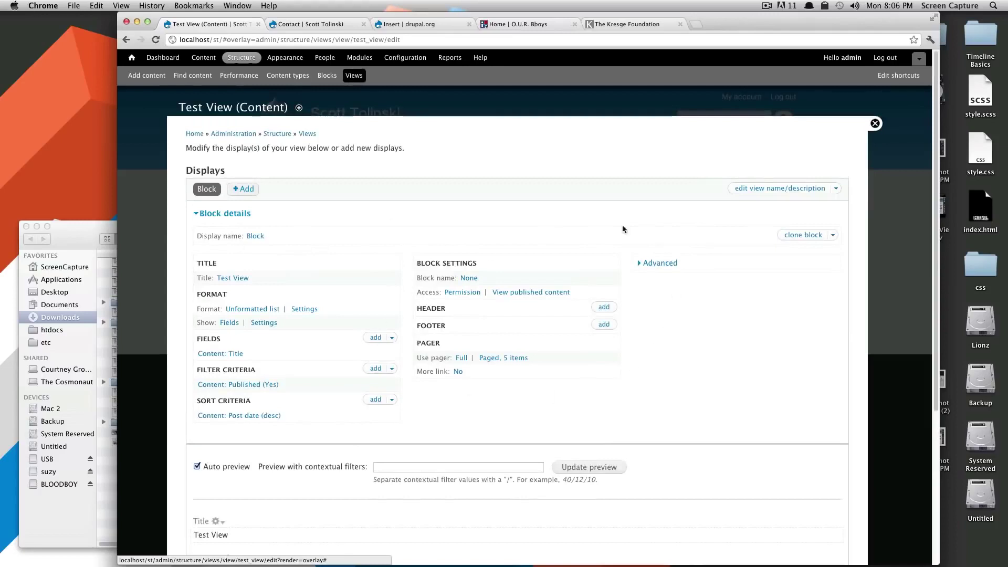
Step: Examine the advanced settings and the content preview of Test View's block display
{"action": "left_click", "coordinate": [654, 265]}
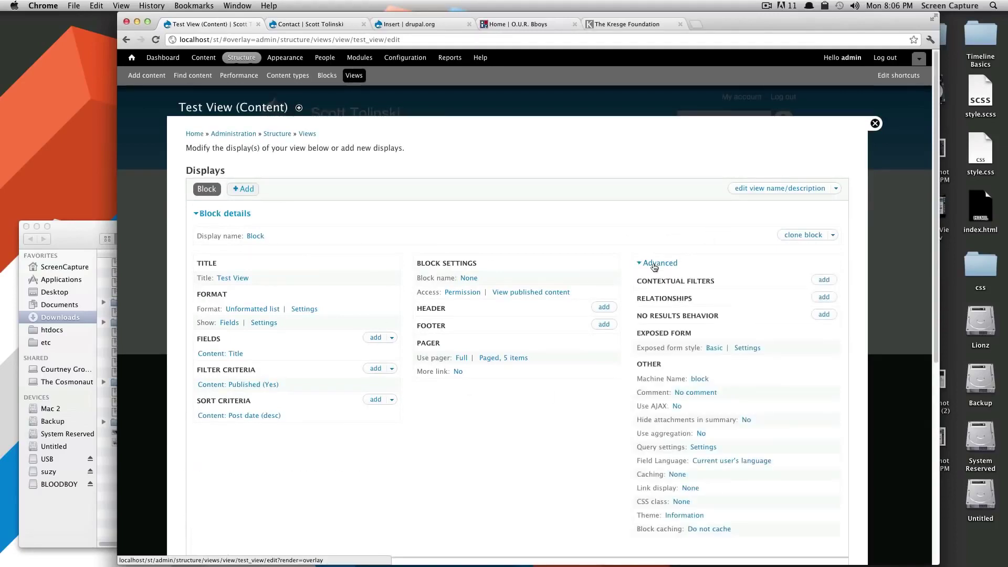
{"action": "left_click", "coordinate": [656, 263]}
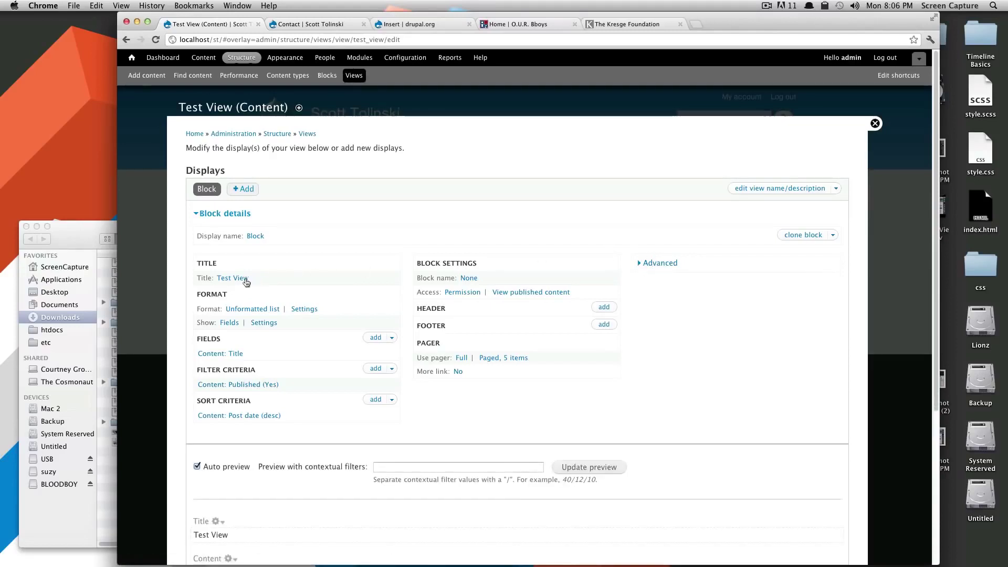
{"action": "scroll", "coordinate": [332, 347], "scroll_direction": "down", "scroll_amount": 3}
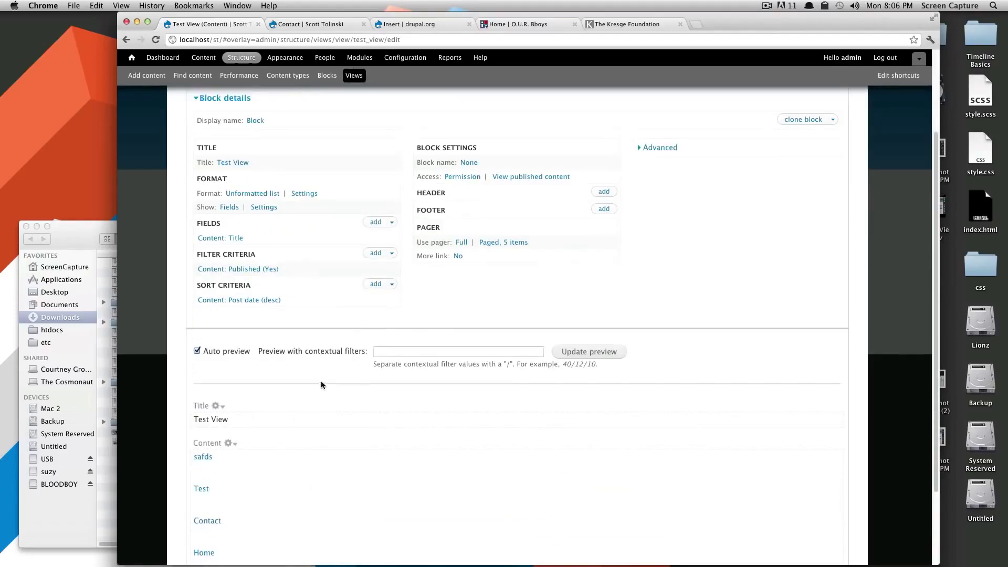
{"action": "scroll", "coordinate": [320, 380], "scroll_direction": "down", "scroll_amount": 2}
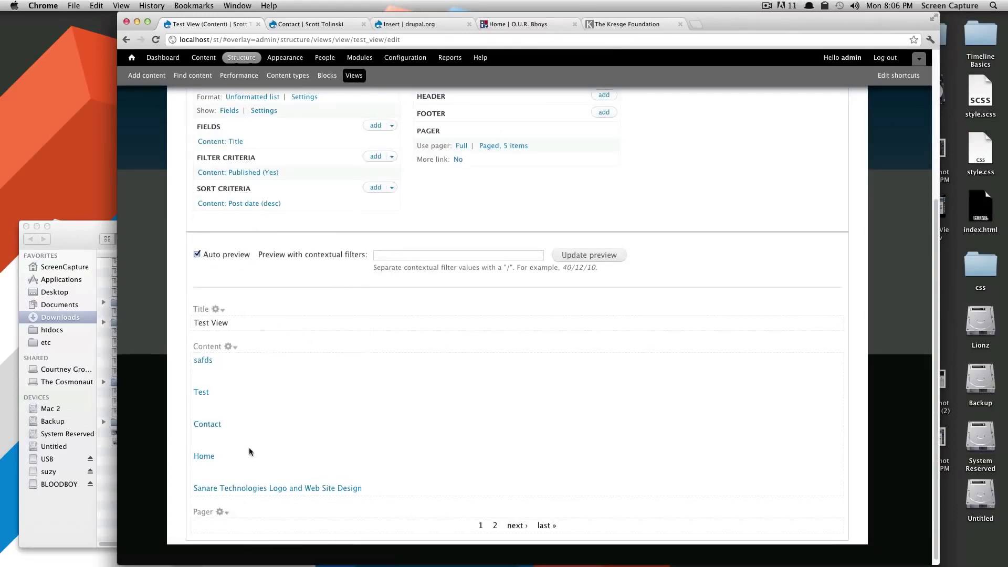
{"action": "scroll", "coordinate": [306, 351], "scroll_direction": "up", "scroll_amount": 5}
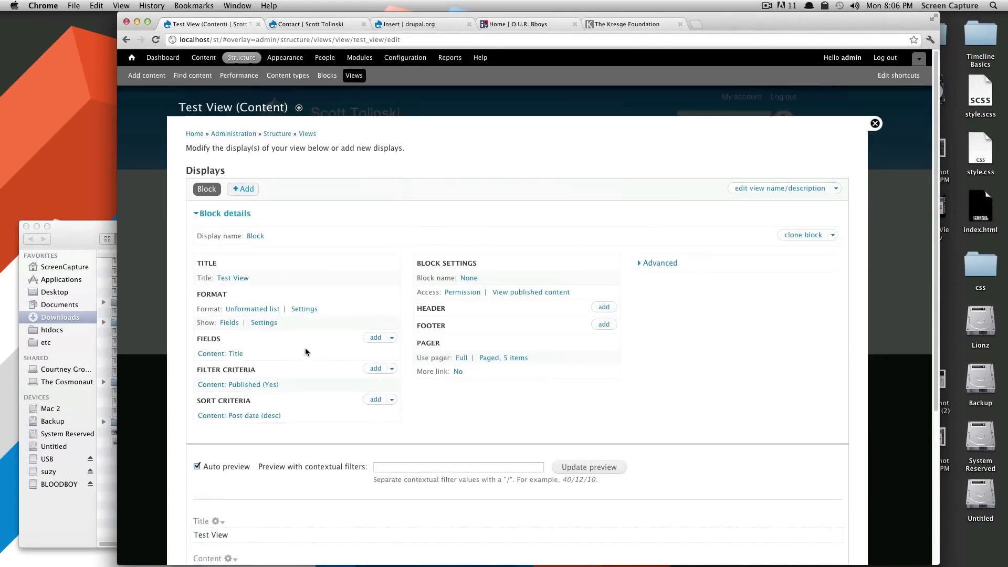
Step: Rename the block display of Test View to "Test" and apply the new name
{"action": "scroll", "coordinate": [310, 349], "scroll_direction": "down", "scroll_amount": 5}
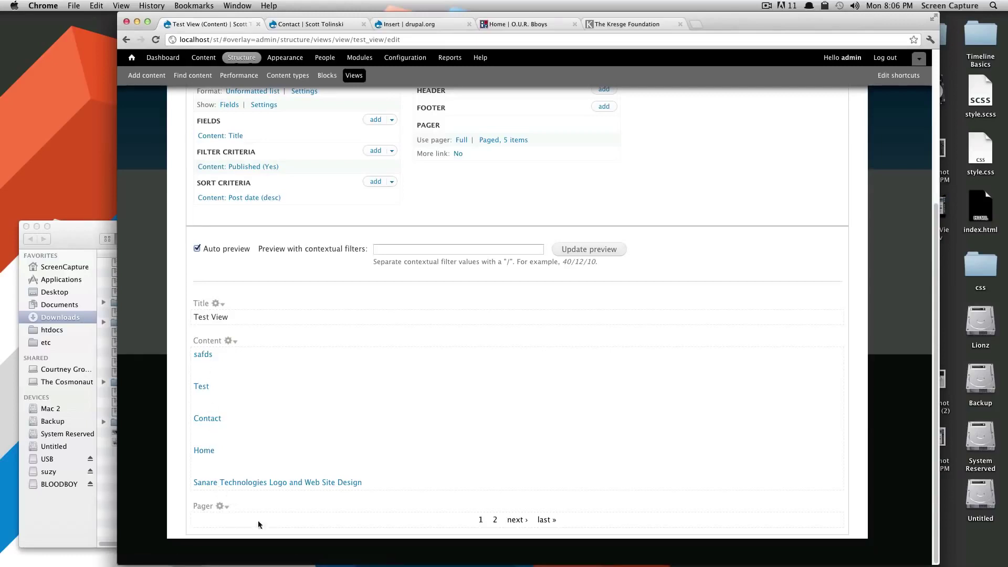
{"action": "scroll", "coordinate": [226, 452], "scroll_direction": "up", "scroll_amount": 5}
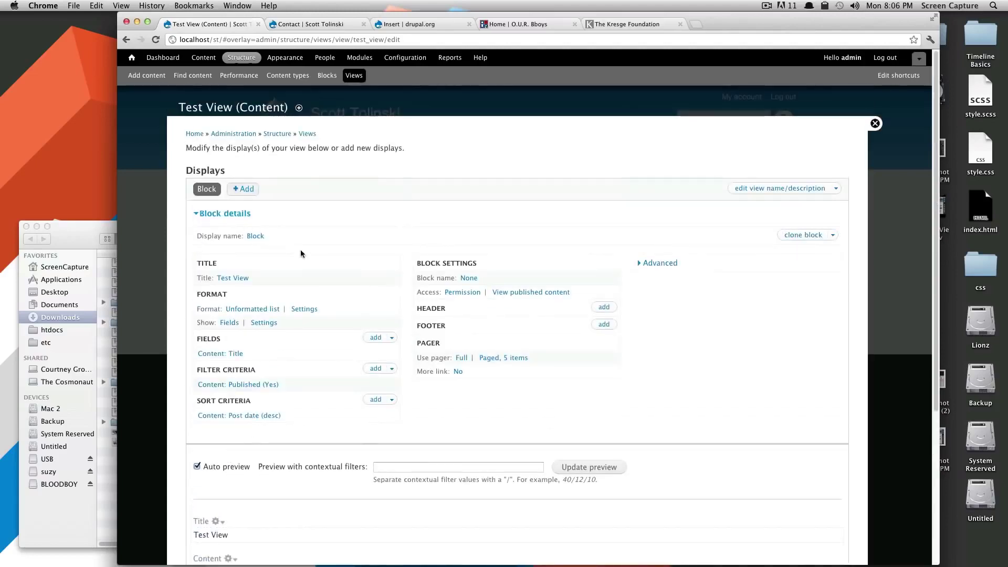
{"action": "mouse_move", "coordinate": [277, 239]}
{"action": "left_mouse_down"}
{"action": "mouse_move", "coordinate": [246, 236]}
{"action": "mouse_move", "coordinate": [257, 237]}
{"action": "left_mouse_up"}
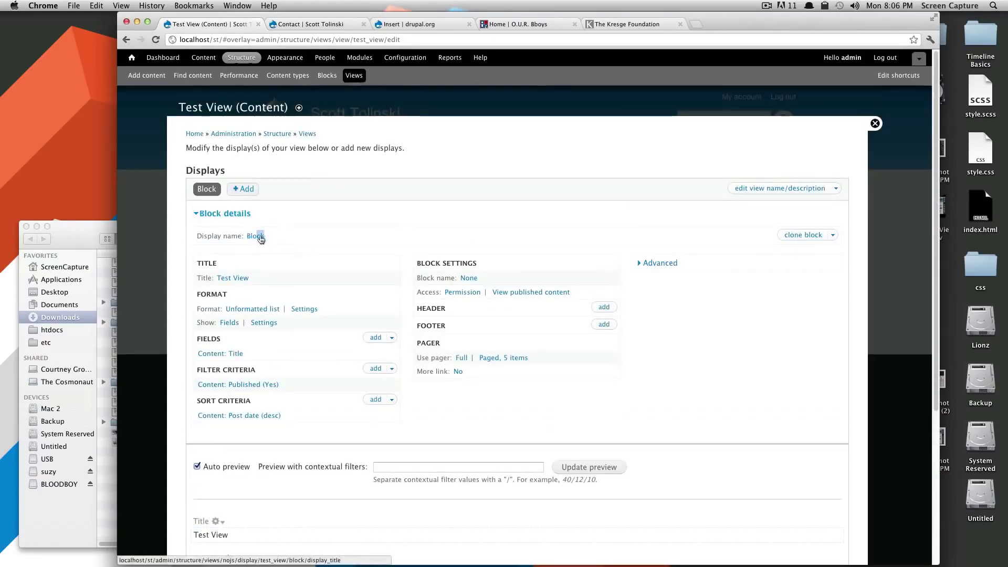
{"action": "left_click", "coordinate": [258, 237]}
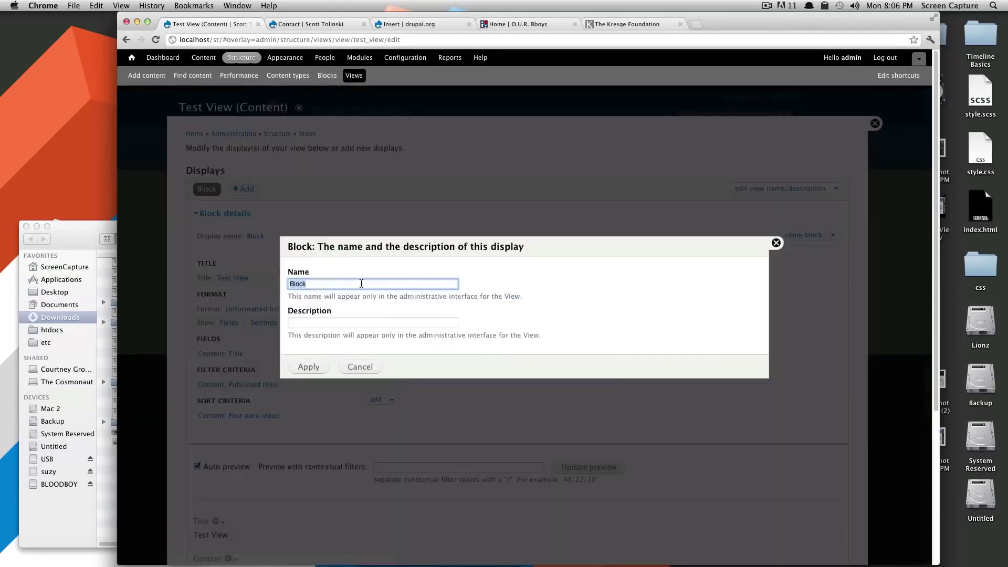
{"action": "type", "text": "Test"}
{"action": "left_click", "coordinate": [314, 368]}
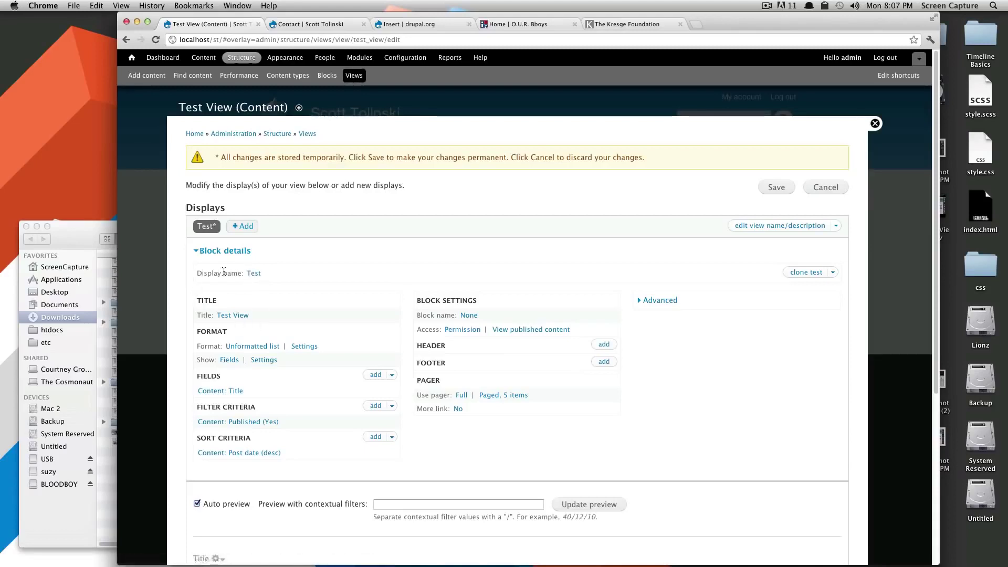
{"action": "left_click_drag", "start_coordinate": [207, 272], "coordinate": [231, 273]}
{"action": "left_click", "coordinate": [300, 306]}
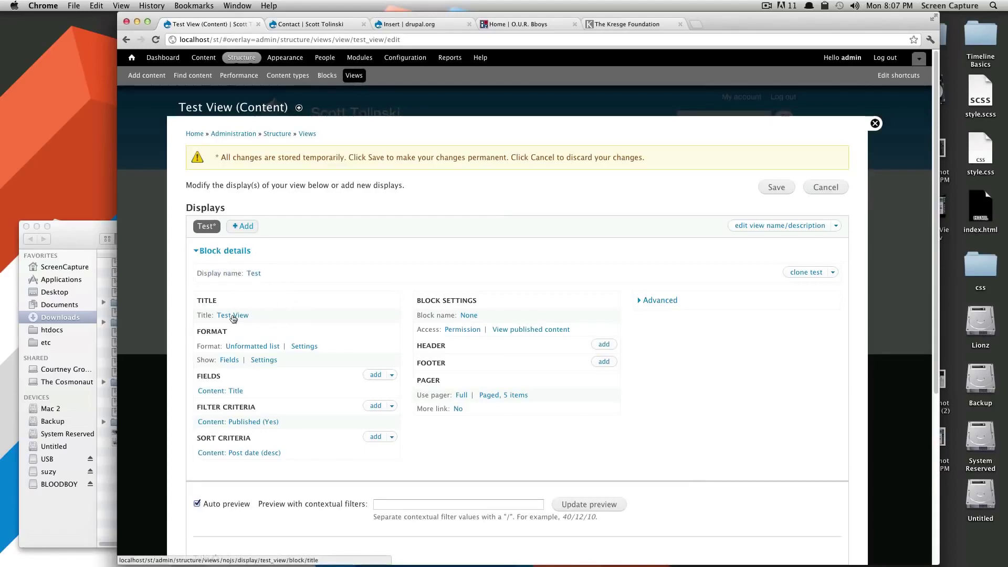
Step: Check the view's title in the preview, then apply the title "Test View" to all displays
{"action": "scroll", "coordinate": [233, 318], "scroll_direction": "down", "scroll_amount": 5}
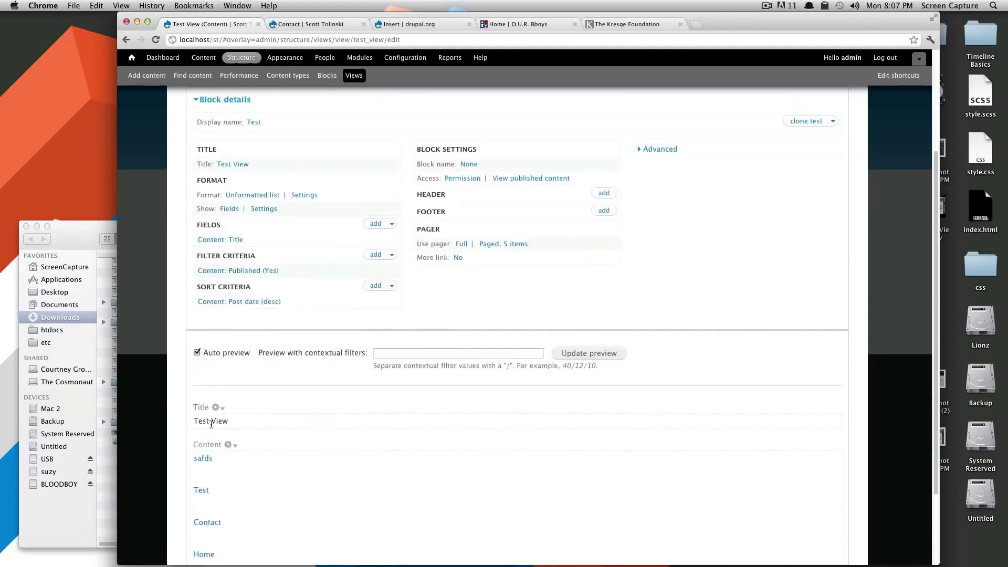
{"action": "scroll", "coordinate": [215, 417], "scroll_direction": "up", "scroll_amount": 3}
{"action": "left_click", "coordinate": [230, 251]}
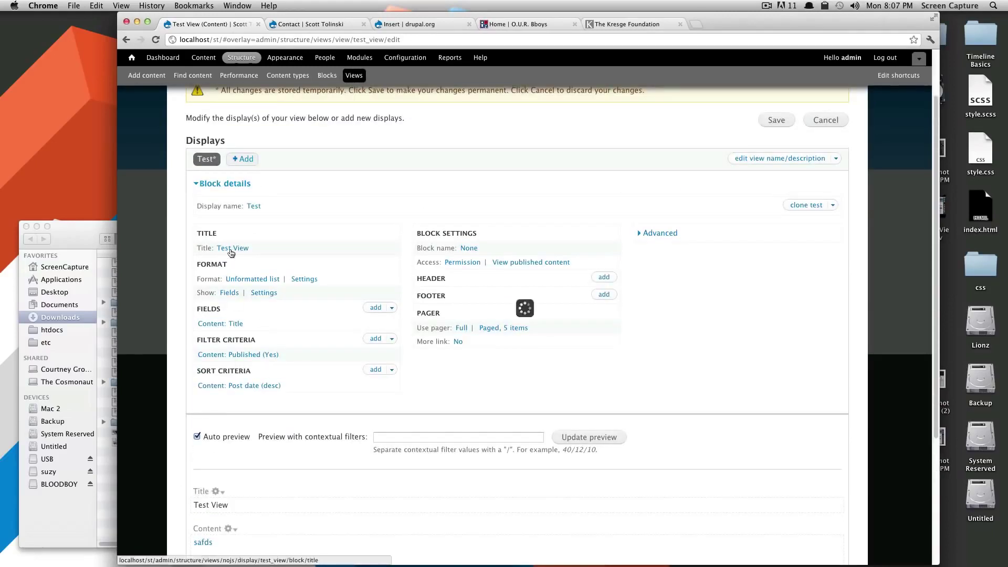
{"action": "left_click_drag", "start_coordinate": [328, 301], "coordinate": [285, 303]}
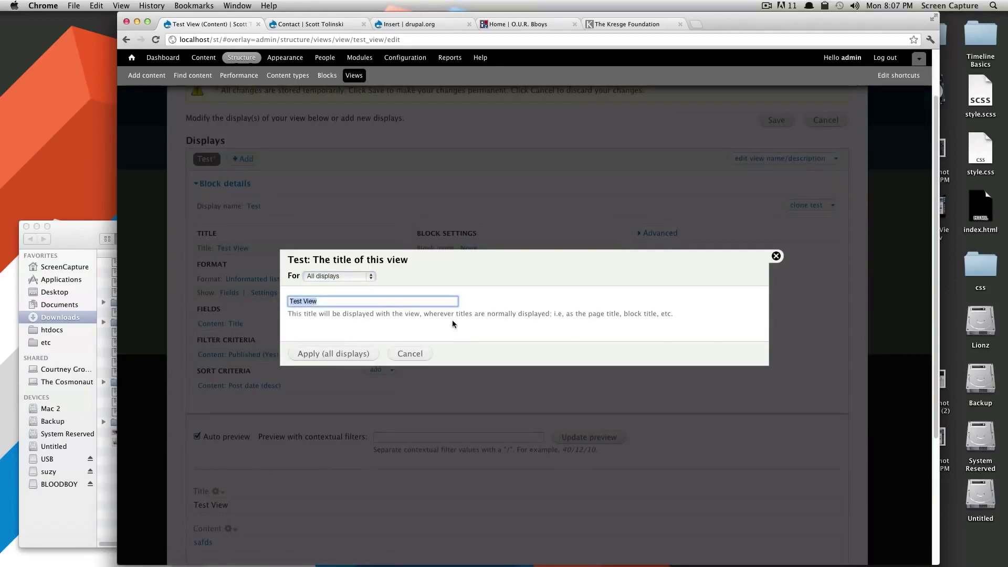
{"action": "left_click", "coordinate": [341, 356]}
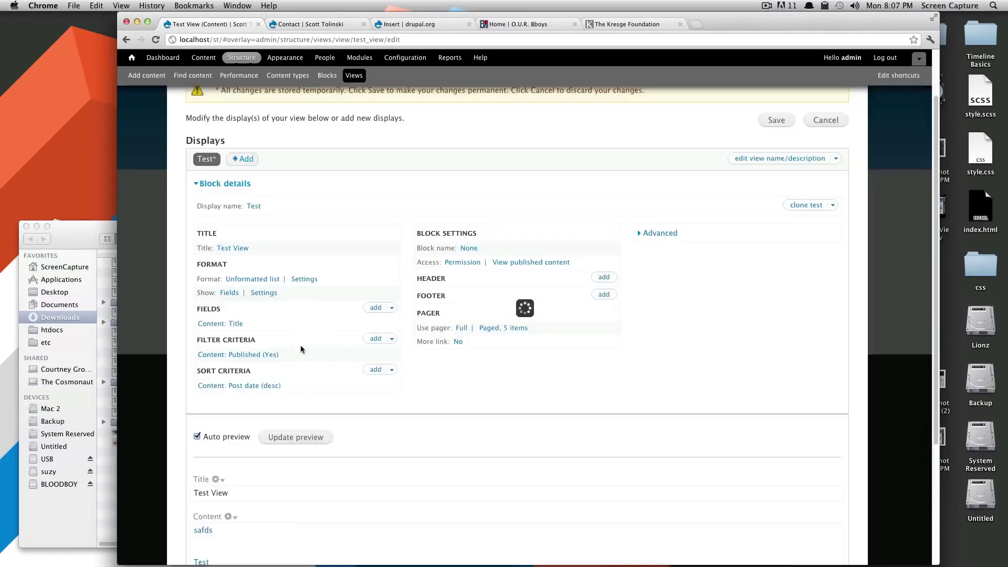
Step: Review the available format styles without changing the format, and compare the Fields section with the content preview
{"action": "left_click", "coordinate": [269, 279]}
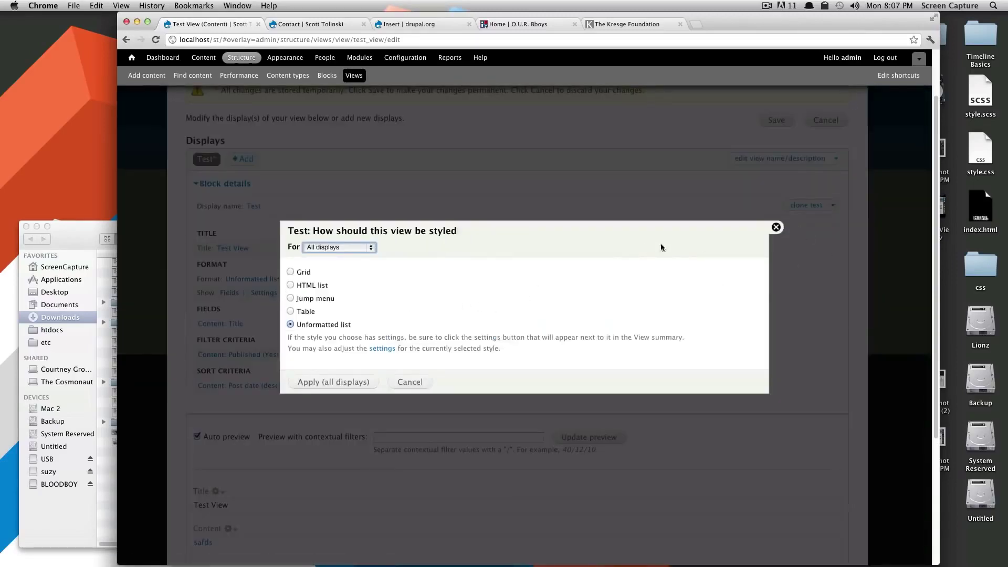
{"action": "left_click", "coordinate": [776, 227]}
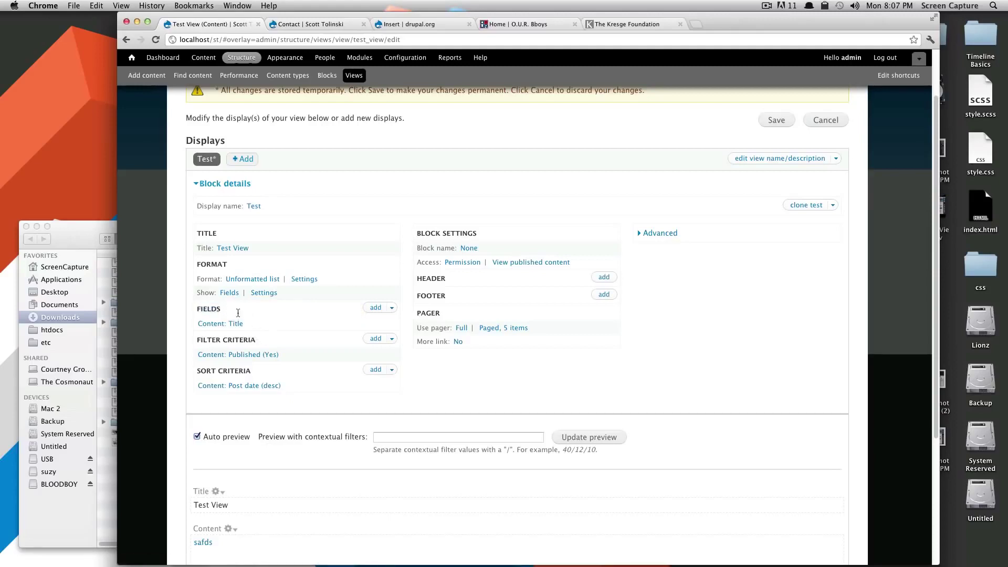
{"action": "left_click_drag", "start_coordinate": [254, 324], "coordinate": [186, 323]}
{"action": "left_click", "coordinate": [266, 320]}
{"action": "scroll", "coordinate": [275, 354], "scroll_direction": "down", "scroll_amount": 3}
{"action": "scroll", "coordinate": [259, 465], "scroll_direction": "down", "scroll_amount": 3}
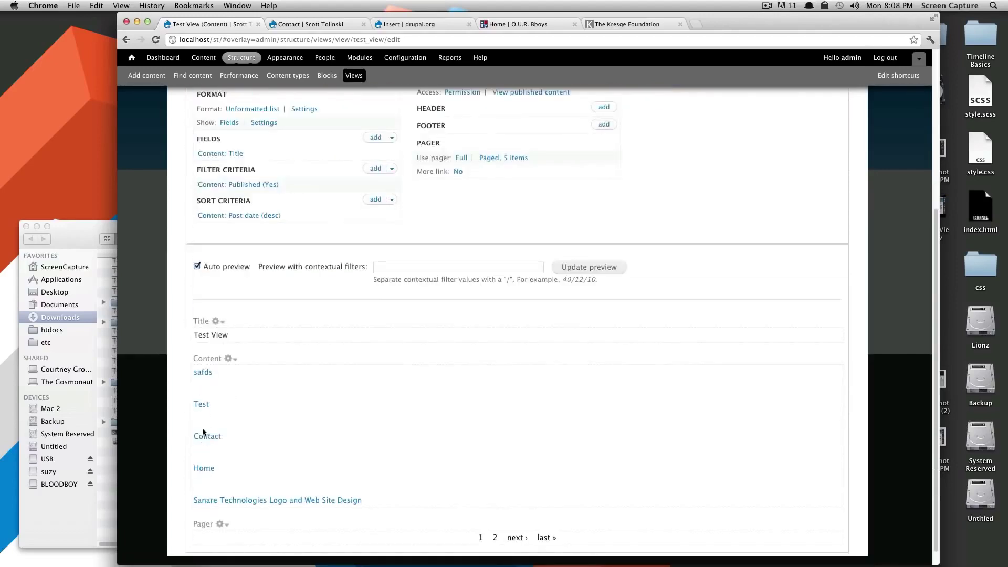
{"action": "scroll", "coordinate": [243, 356], "scroll_direction": "up", "scroll_amount": 8}
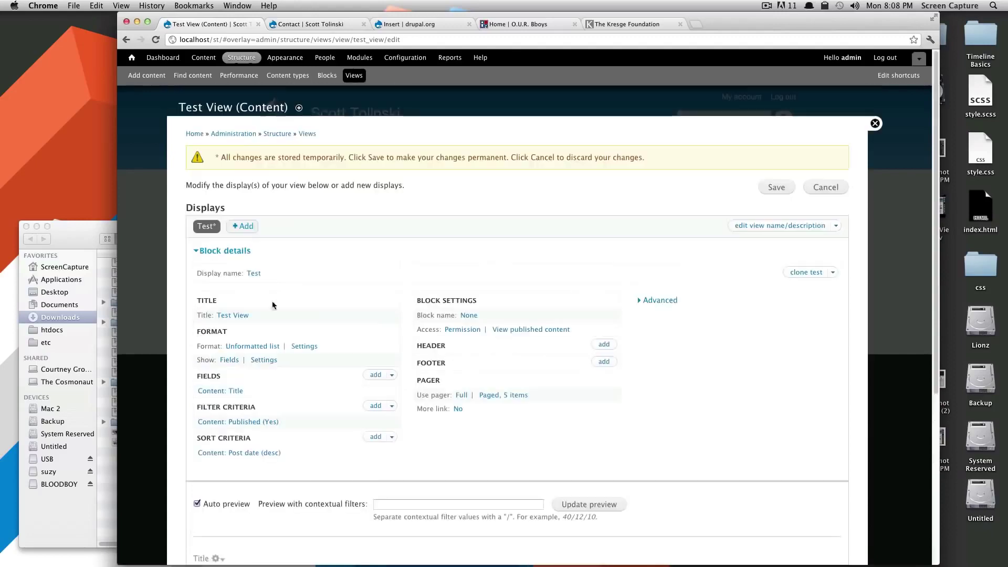
{"action": "double_click", "coordinate": [204, 376]}
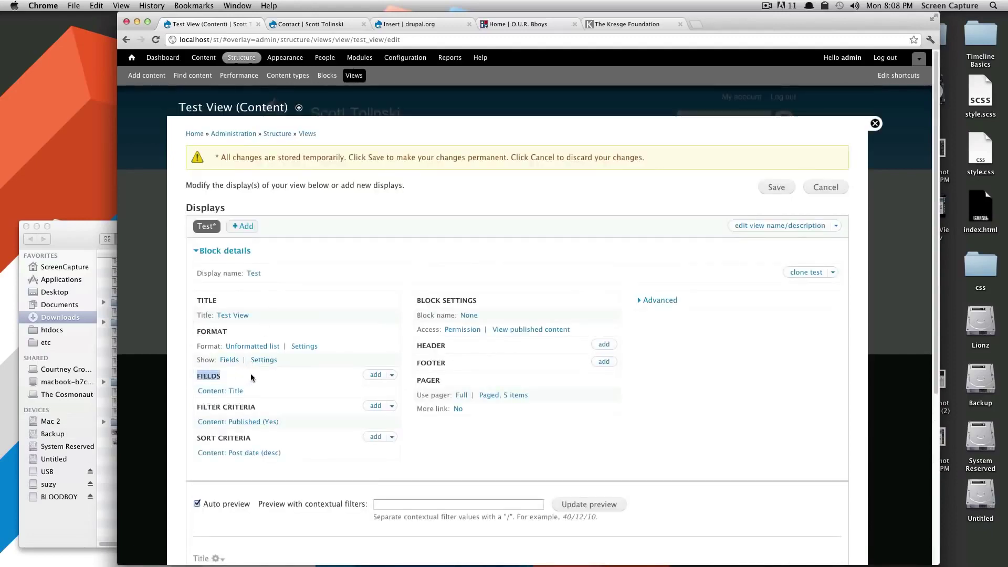
Step: Examine the view's filter criteria and sort criteria and compare them with the content preview
{"action": "scroll", "coordinate": [251, 372], "scroll_direction": "down", "scroll_amount": 3}
{"action": "left_click_drag", "start_coordinate": [265, 329], "coordinate": [194, 327]}
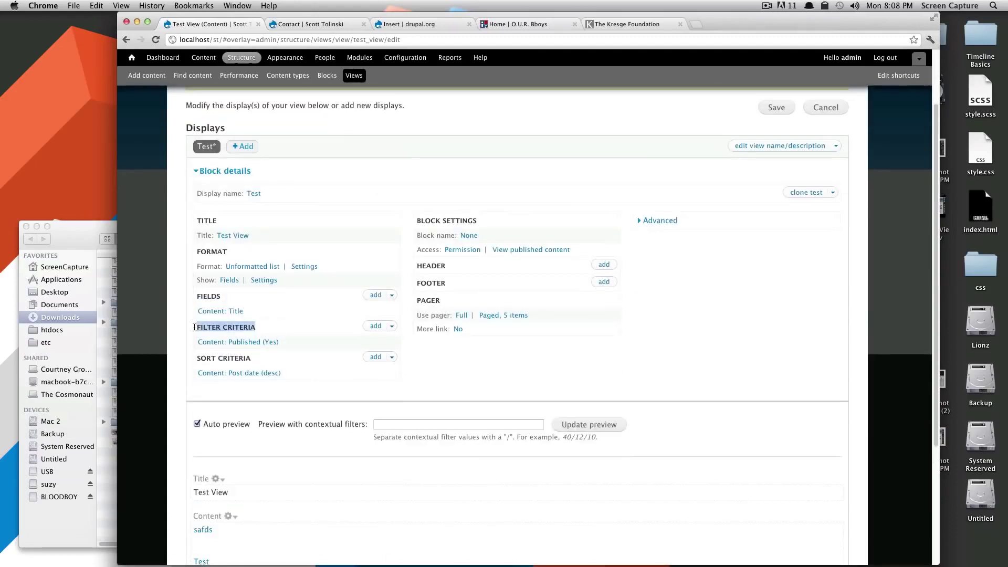
{"action": "left_click", "coordinate": [283, 329]}
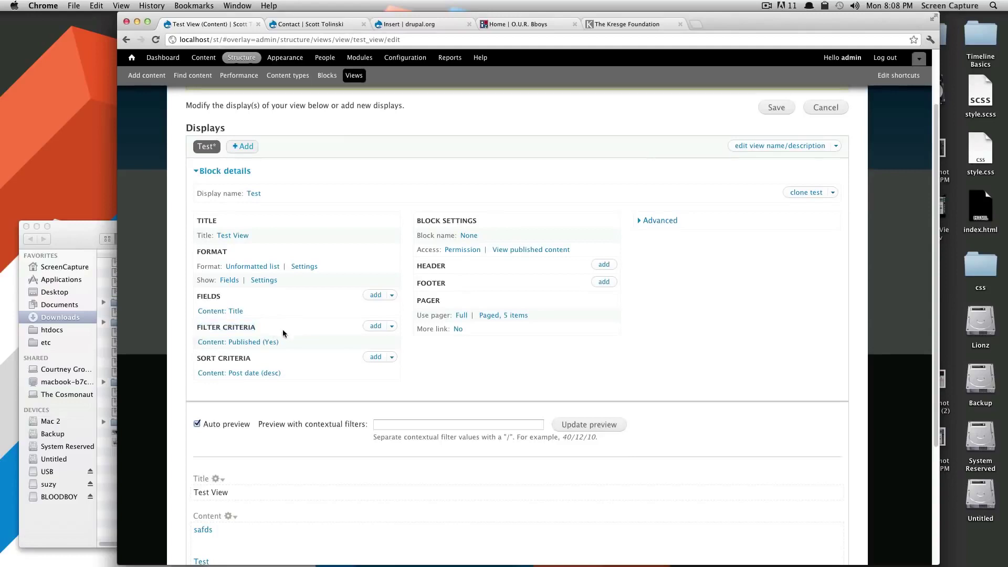
{"action": "mouse_move", "coordinate": [279, 342]}
{"action": "left_mouse_down"}
{"action": "mouse_move", "coordinate": [209, 343]}
{"action": "mouse_move", "coordinate": [287, 342]}
{"action": "left_mouse_up"}
{"action": "left_click", "coordinate": [208, 343]}
{"action": "left_click", "coordinate": [314, 343]}
{"action": "scroll", "coordinate": [299, 367], "scroll_direction": "down", "scroll_amount": 3}
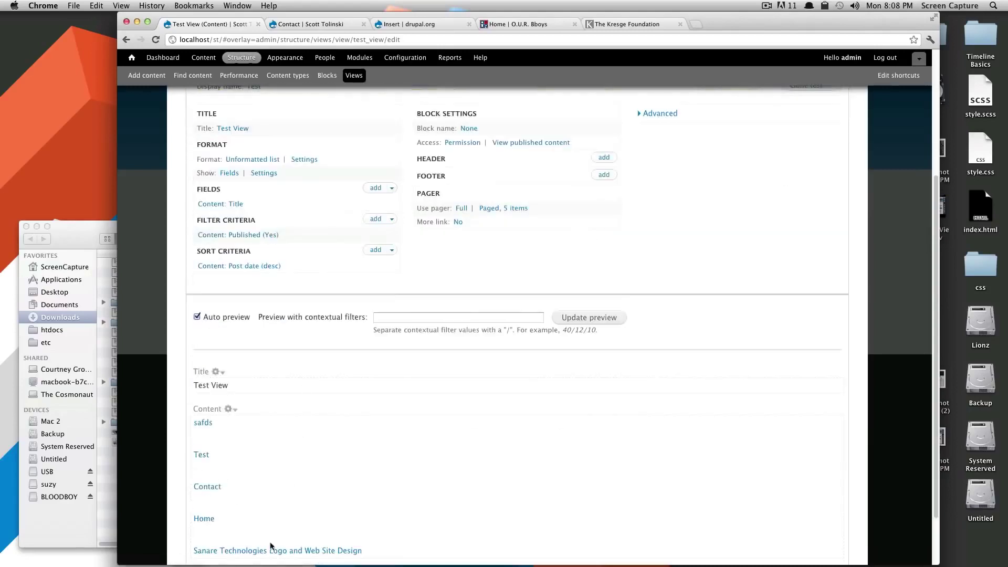
{"action": "scroll", "coordinate": [326, 319], "scroll_direction": "up", "scroll_amount": 3}
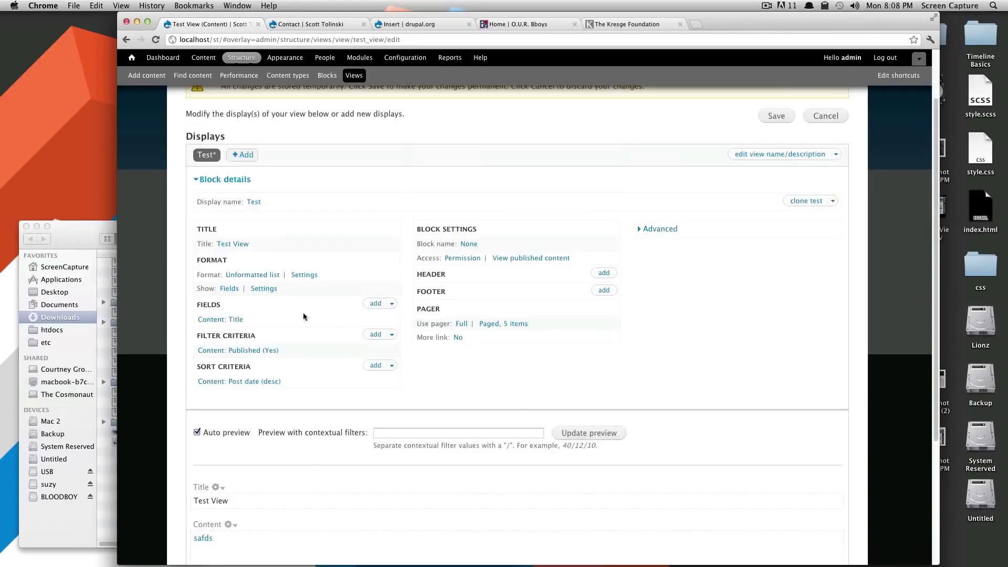
{"action": "left_click_drag", "start_coordinate": [252, 366], "coordinate": [196, 366]}
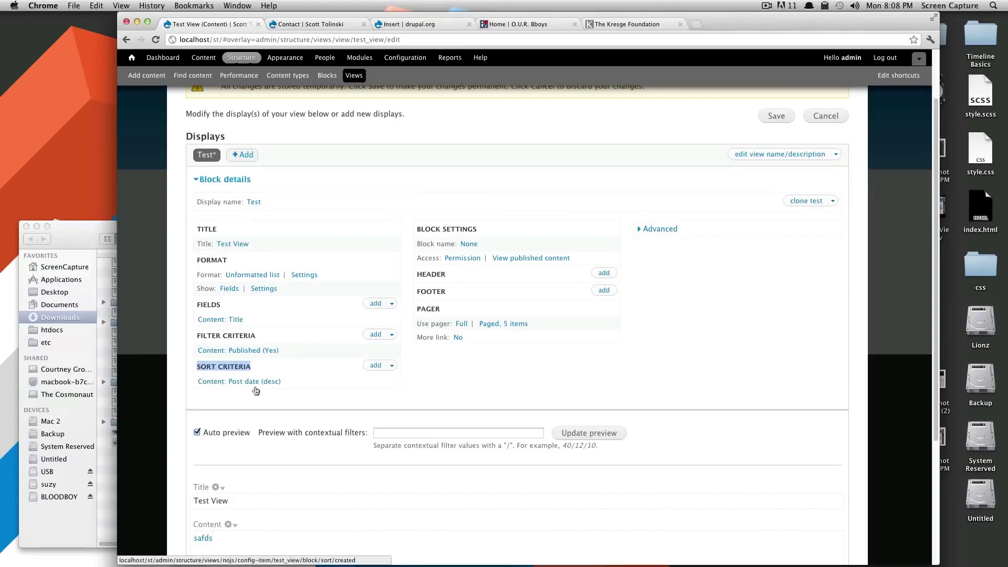
{"action": "scroll", "coordinate": [360, 420], "scroll_direction": "down", "scroll_amount": 1}
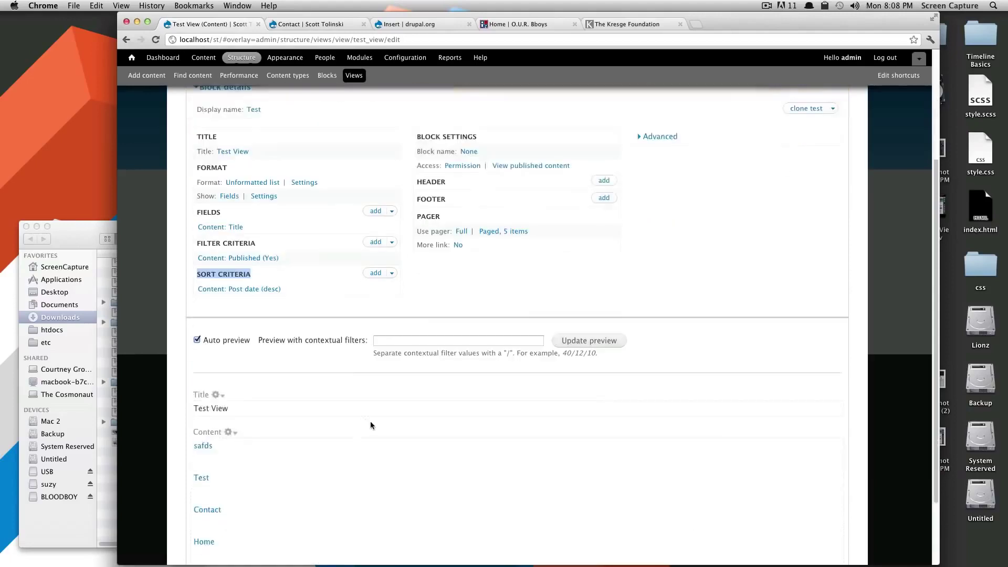
{"action": "scroll", "coordinate": [370, 421], "scroll_direction": "up", "scroll_amount": 5}
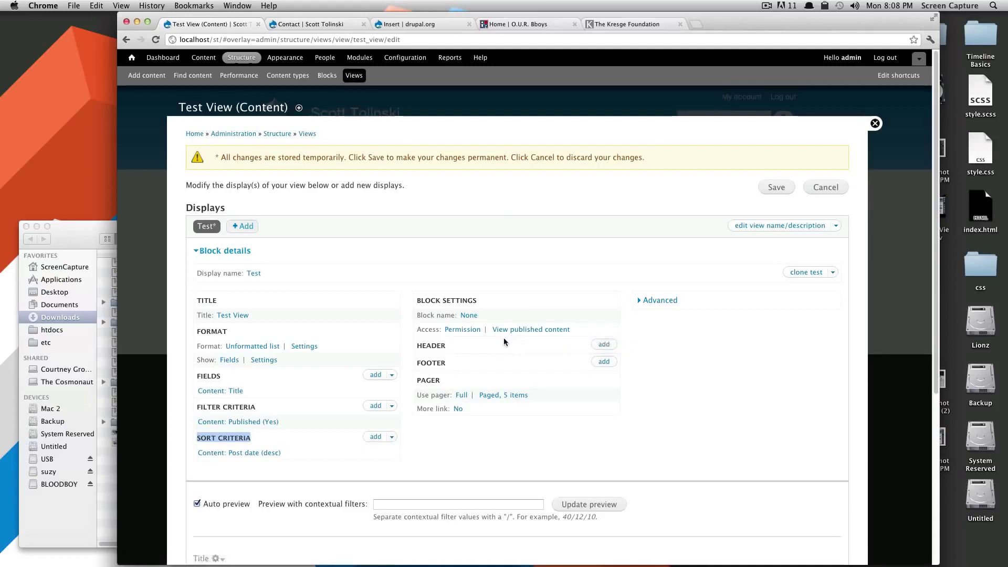
Step: Change the pager to display a specified number of items for all displays, with 5 items and an offset of 0
{"action": "left_click", "coordinate": [441, 346]}
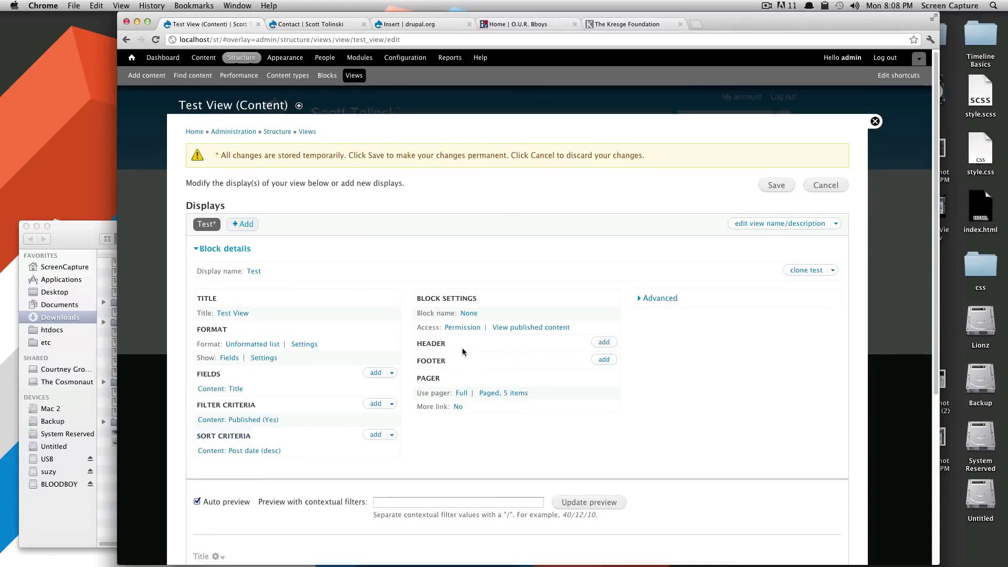
{"action": "scroll", "coordinate": [464, 351], "scroll_direction": "down", "scroll_amount": 2}
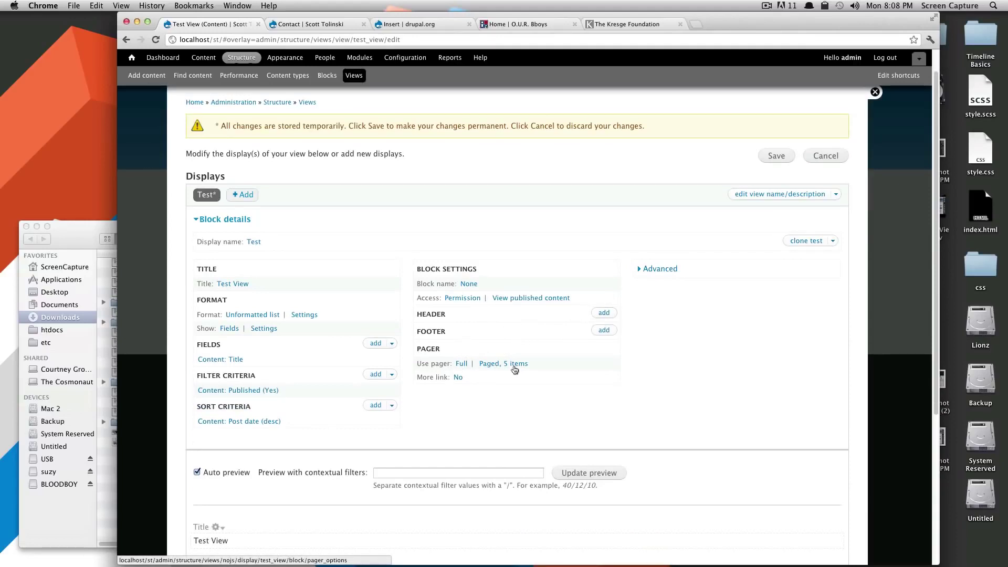
{"action": "scroll", "coordinate": [486, 350], "scroll_direction": "down", "scroll_amount": 3}
{"action": "scroll", "coordinate": [472, 315], "scroll_direction": "down", "scroll_amount": 5}
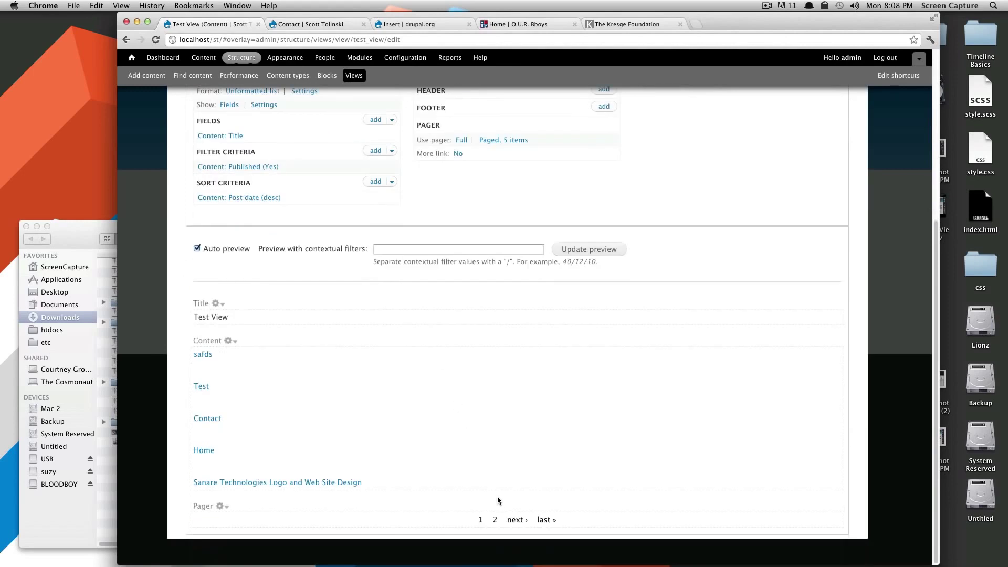
{"action": "scroll", "coordinate": [502, 305], "scroll_direction": "up", "scroll_amount": 5}
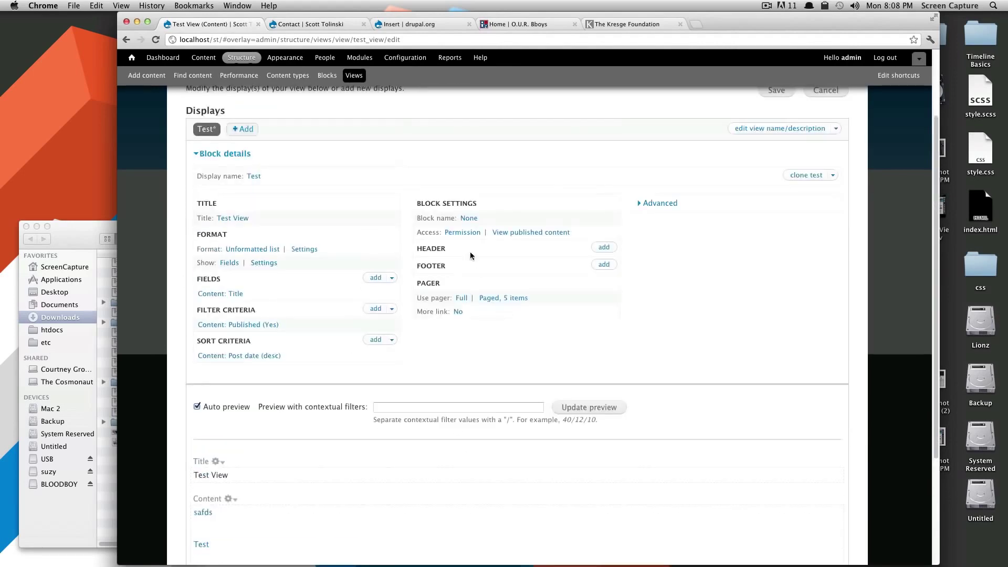
{"action": "left_click", "coordinate": [462, 299]}
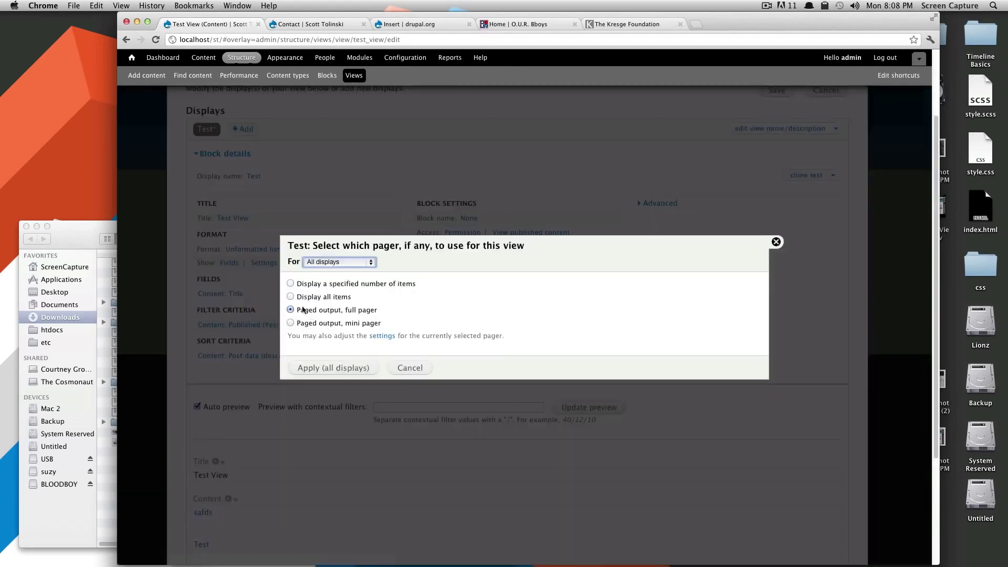
{"action": "left_click", "coordinate": [290, 297]}
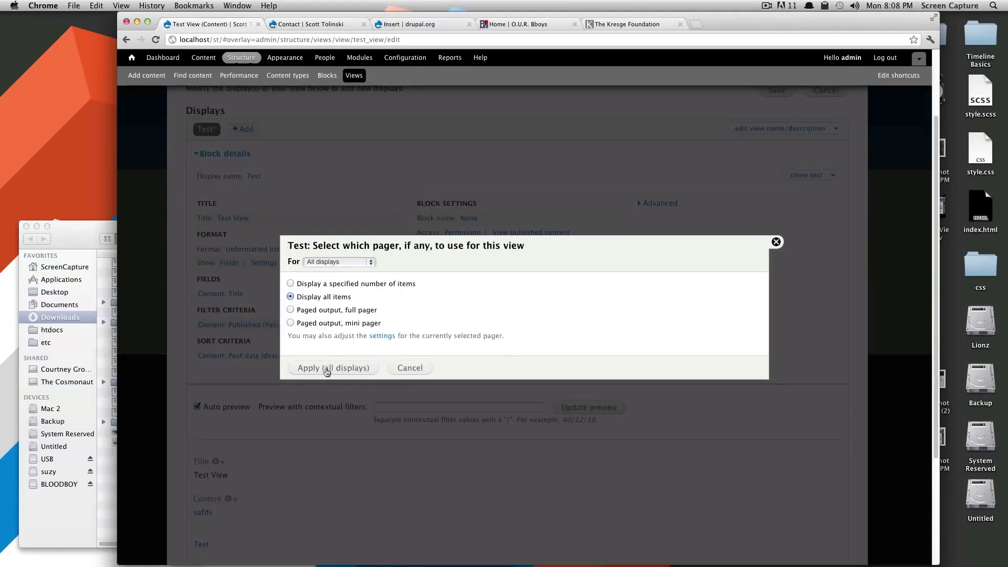
{"action": "left_click", "coordinate": [290, 284]}
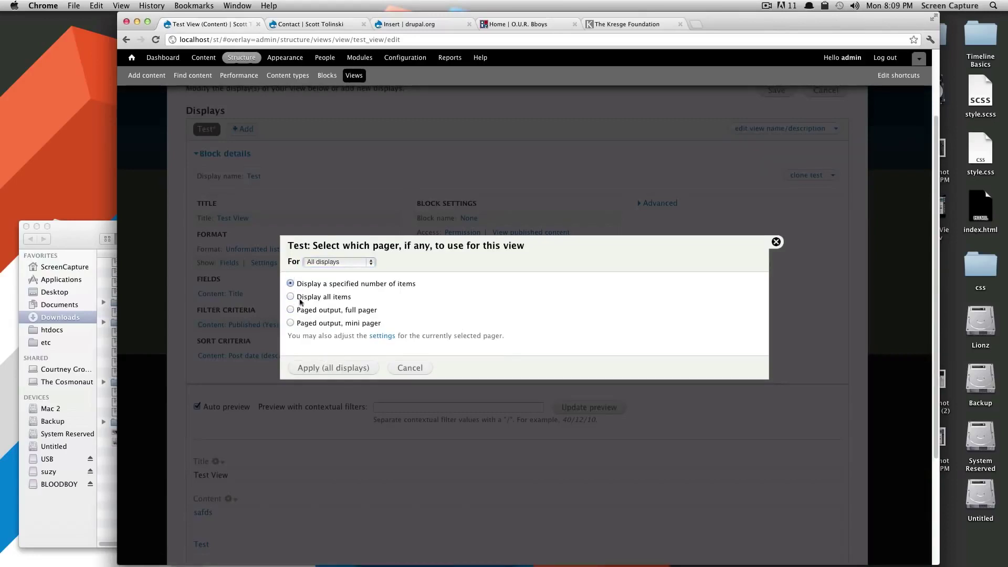
{"action": "left_click", "coordinate": [345, 368]}
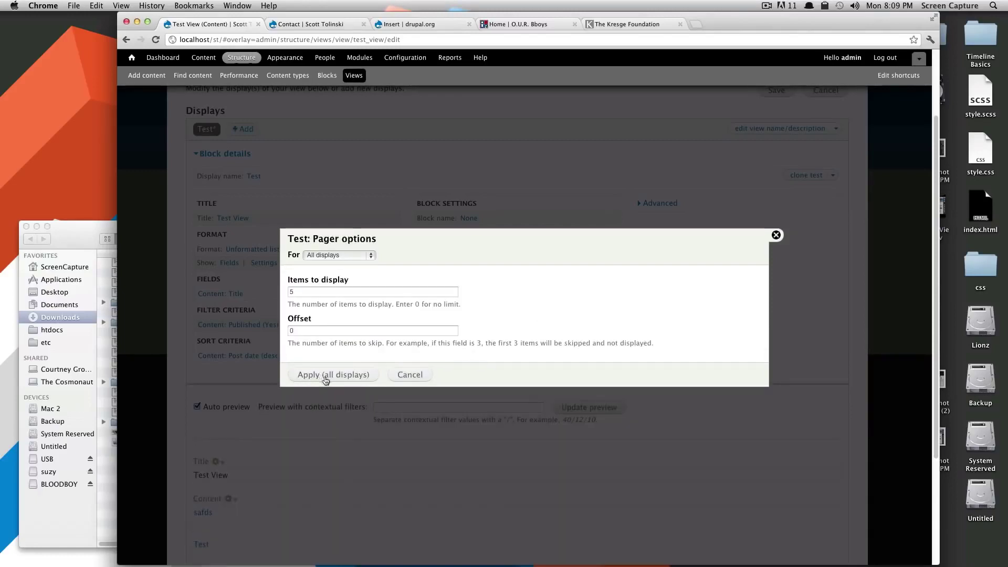
{"action": "left_click", "coordinate": [323, 378]}
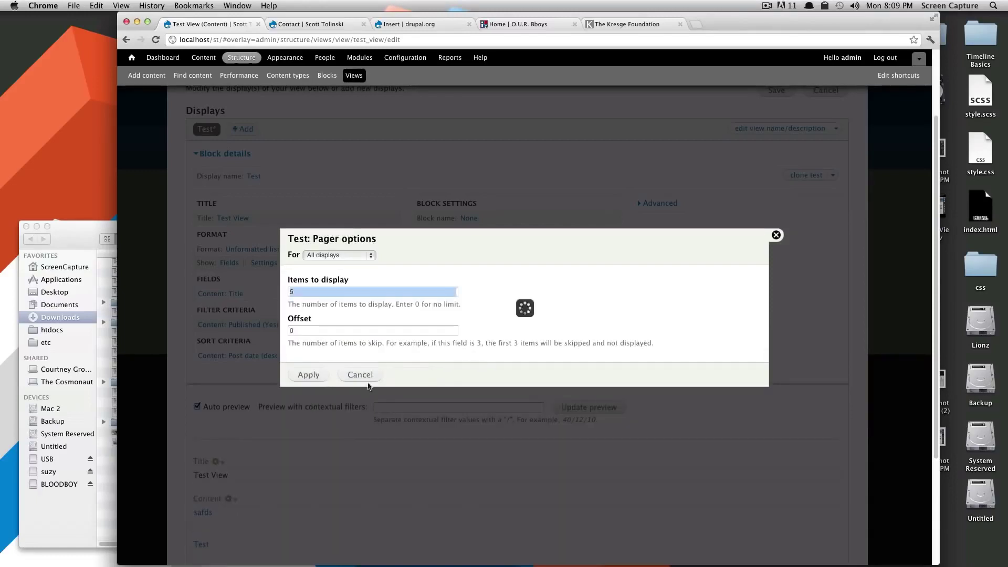
Step: Check the end of the content preview for the pager and save the changes to Test View
{"action": "scroll", "coordinate": [496, 345], "scroll_direction": "down", "scroll_amount": 3}
{"action": "scroll", "coordinate": [439, 524], "scroll_direction": "down", "scroll_amount": 1}
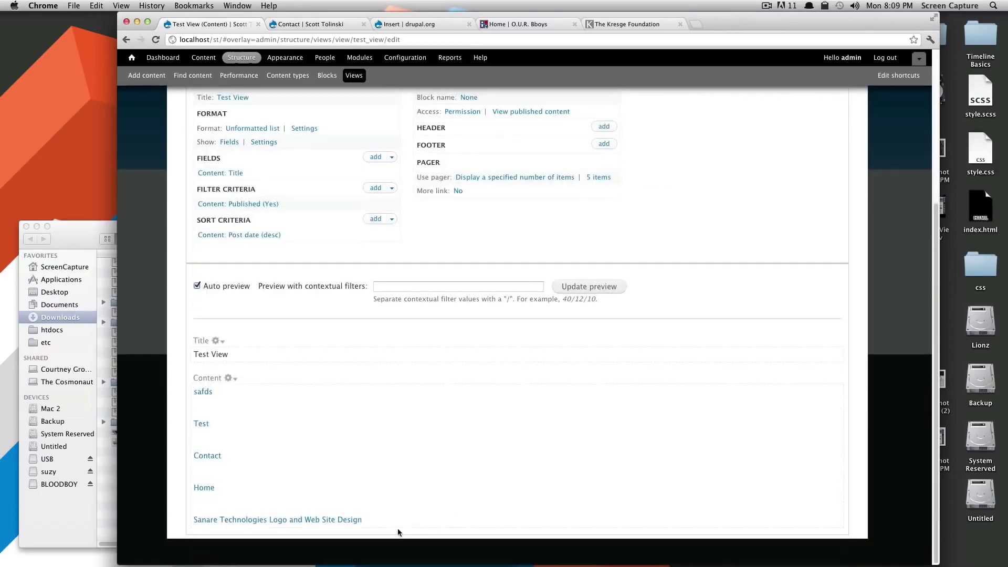
{"action": "scroll", "coordinate": [422, 506], "scroll_direction": "up", "scroll_amount": 5}
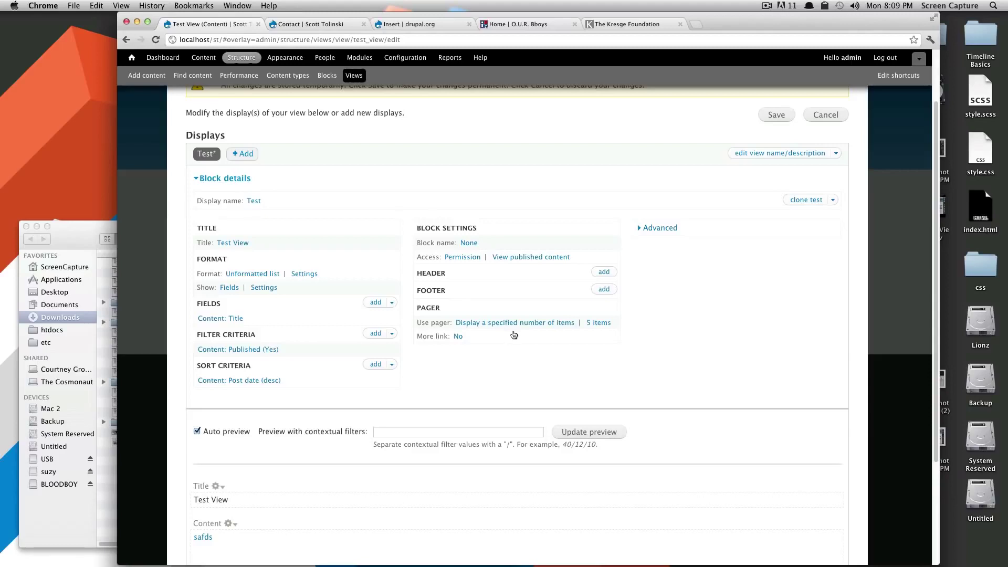
{"action": "scroll", "coordinate": [682, 210], "scroll_direction": "up", "scroll_amount": 3}
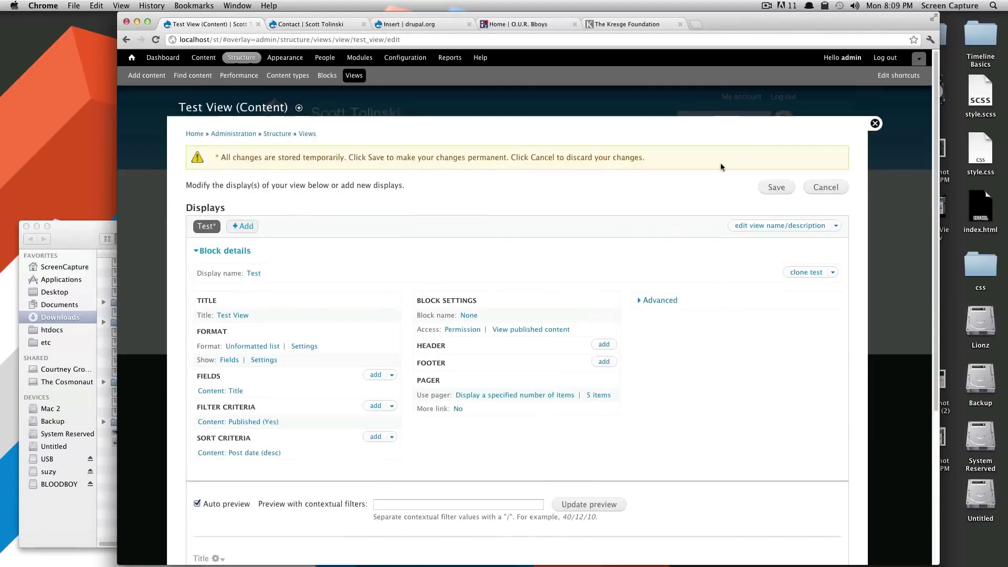
{"action": "left_click", "coordinate": [784, 189]}
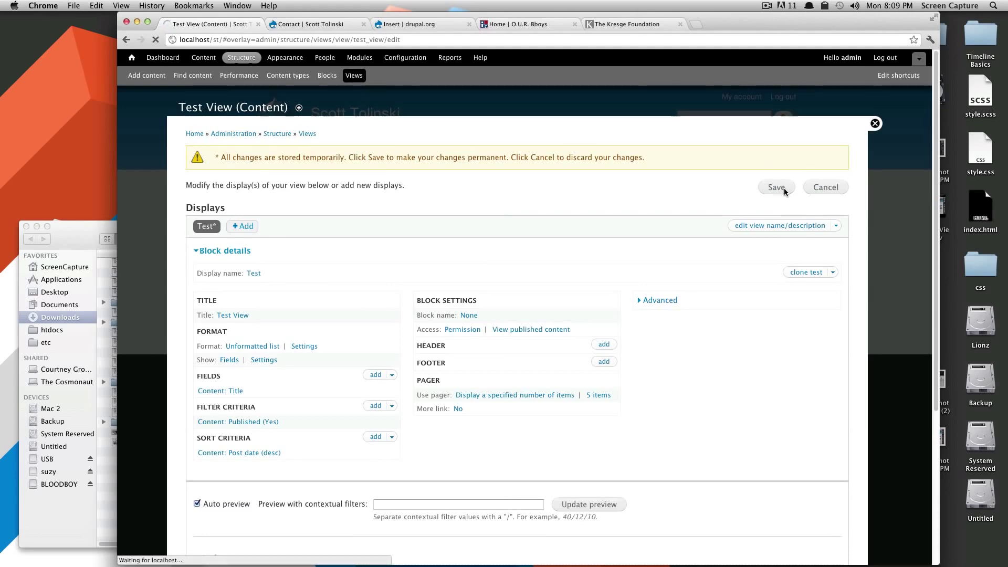
Step: Review the content preview and settings of the saved Test View and close the view editor
{"action": "scroll", "coordinate": [669, 313], "scroll_direction": "down", "scroll_amount": 5}
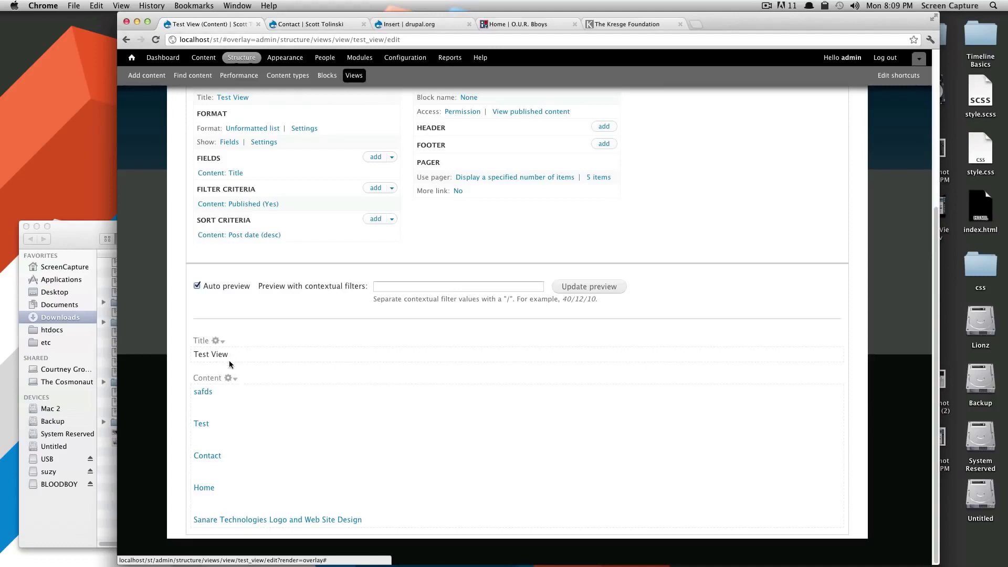
{"action": "scroll", "coordinate": [404, 344], "scroll_direction": "up", "scroll_amount": 5}
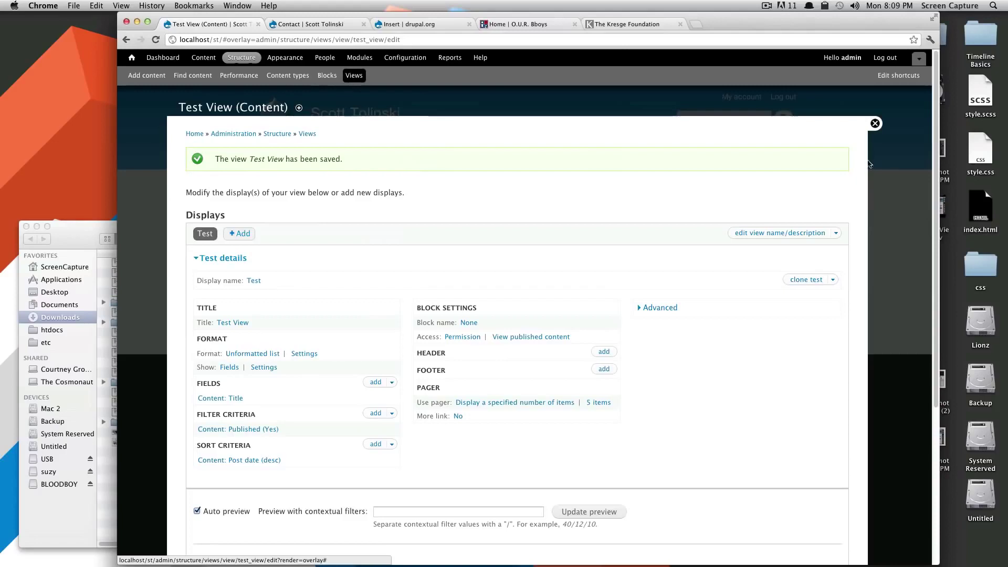
{"action": "scroll", "coordinate": [539, 383], "scroll_direction": "down", "scroll_amount": 5}
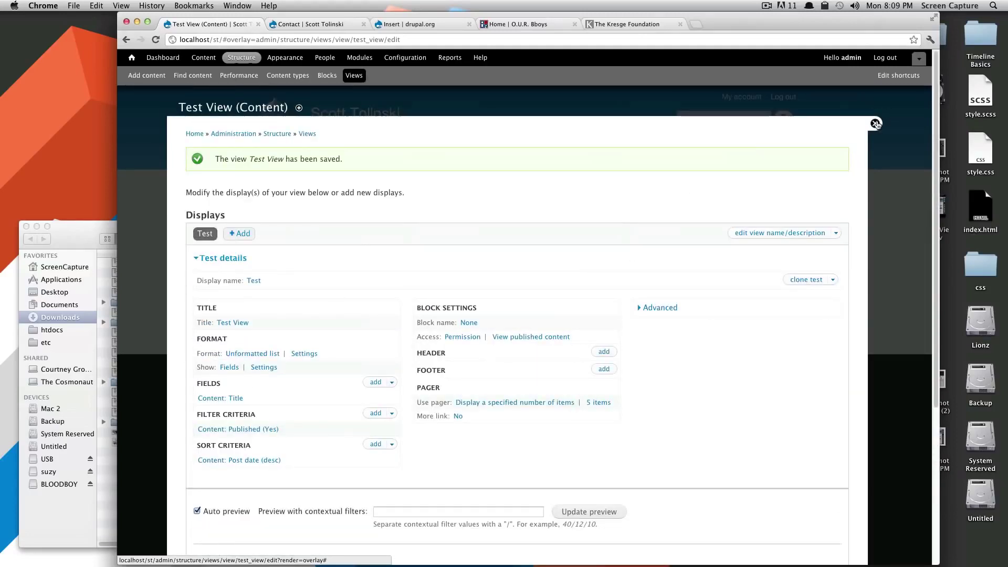
{"action": "left_click", "coordinate": [876, 124]}
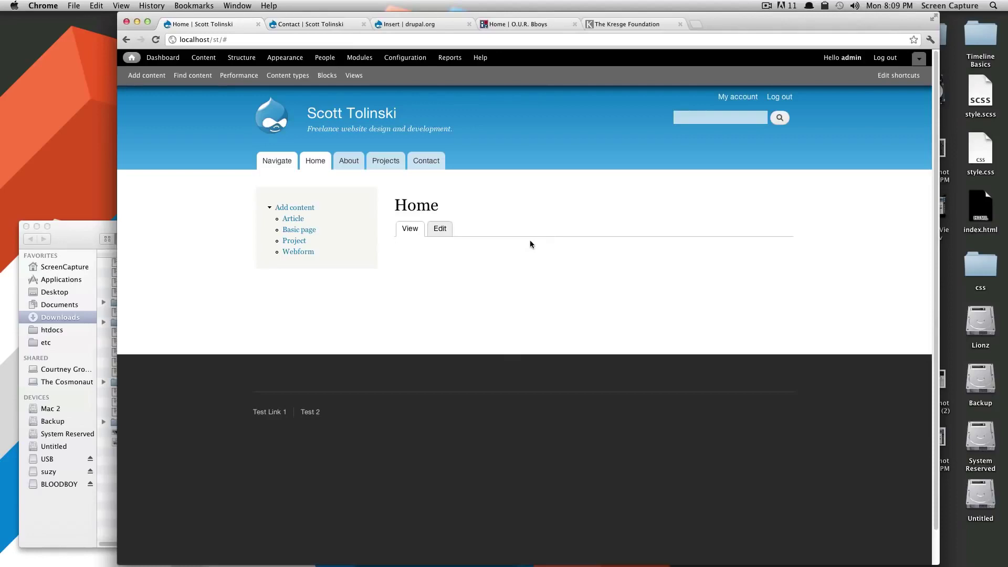
Step: Open the site's block list and locate the Test View block among the disabled blocks
{"action": "left_click", "coordinate": [329, 77]}
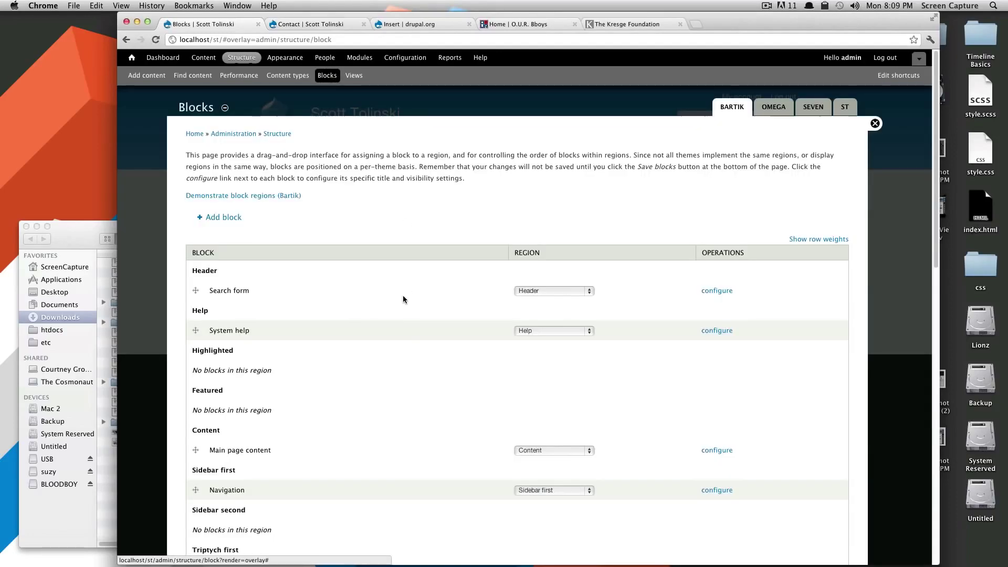
{"action": "scroll", "coordinate": [404, 294], "scroll_direction": "down", "scroll_amount": 15}
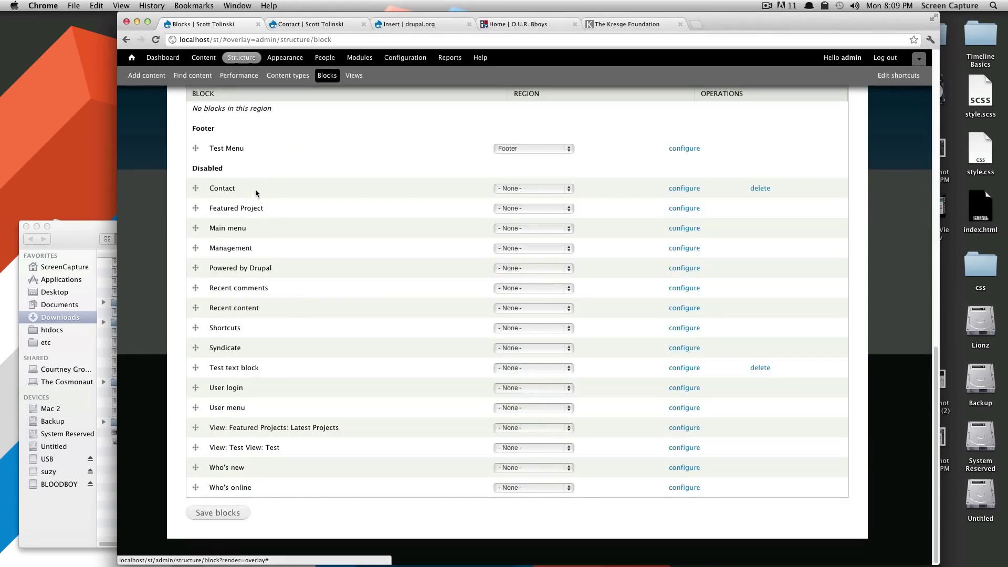
{"action": "double_click", "coordinate": [215, 450]}
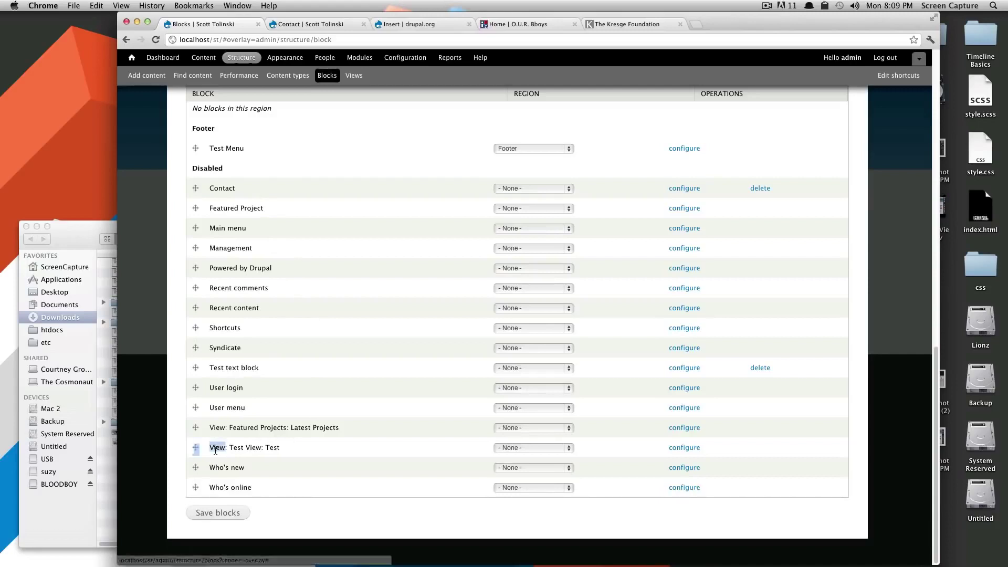
{"action": "left_click_drag", "start_coordinate": [245, 449], "coordinate": [284, 451]}
{"action": "left_click", "coordinate": [510, 456]}
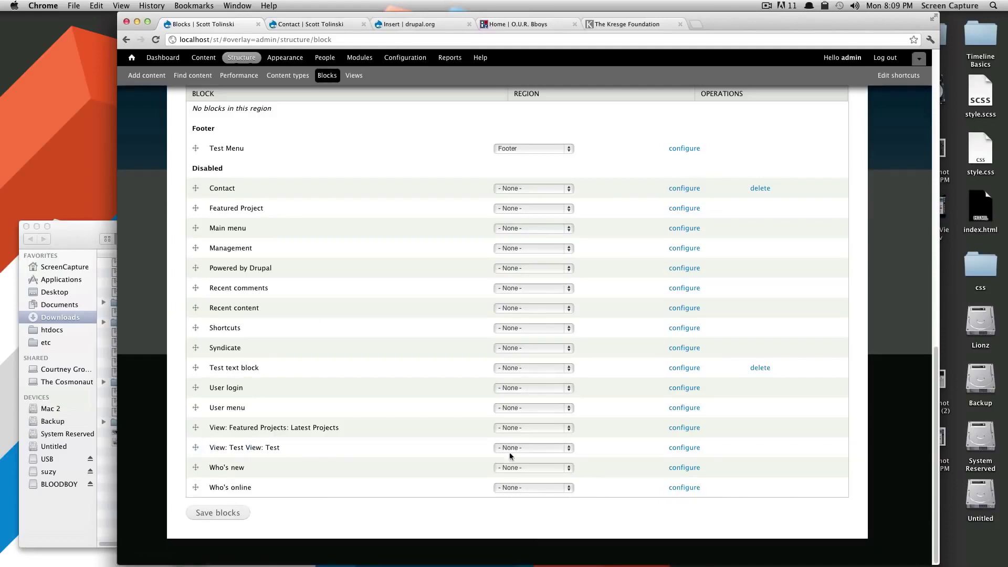
Step: Assign the Test View block to the Content region
{"action": "left_click", "coordinate": [534, 451]}
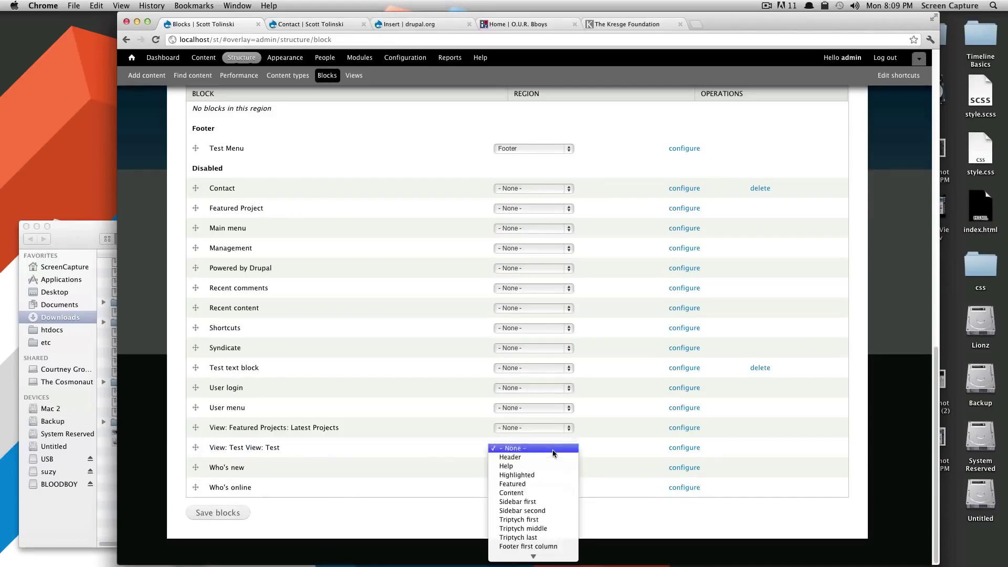
{"action": "left_click", "coordinate": [551, 492]}
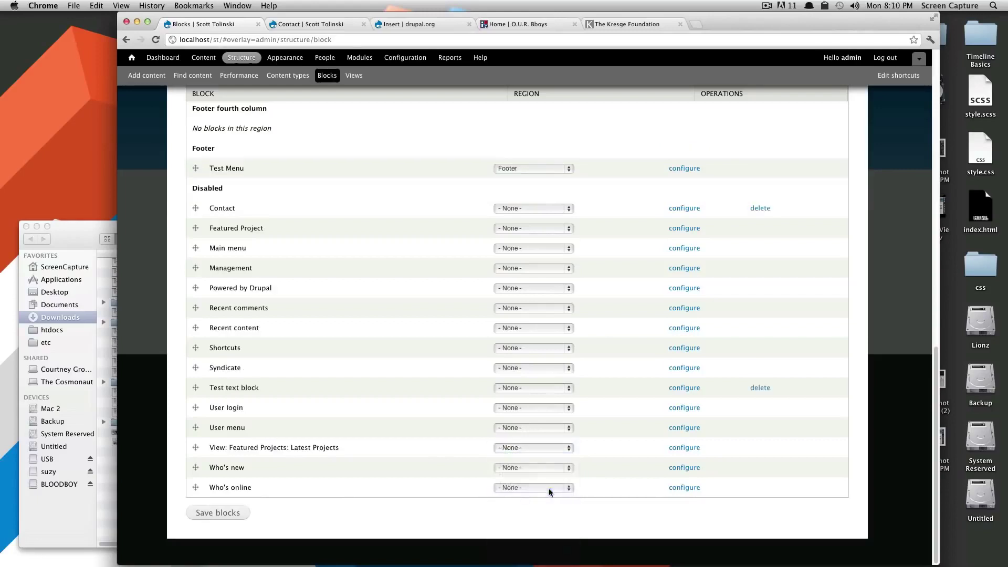
{"action": "left_click", "coordinate": [234, 514]}
{"action": "scroll", "coordinate": [438, 479], "scroll_direction": "up", "scroll_amount": 15}
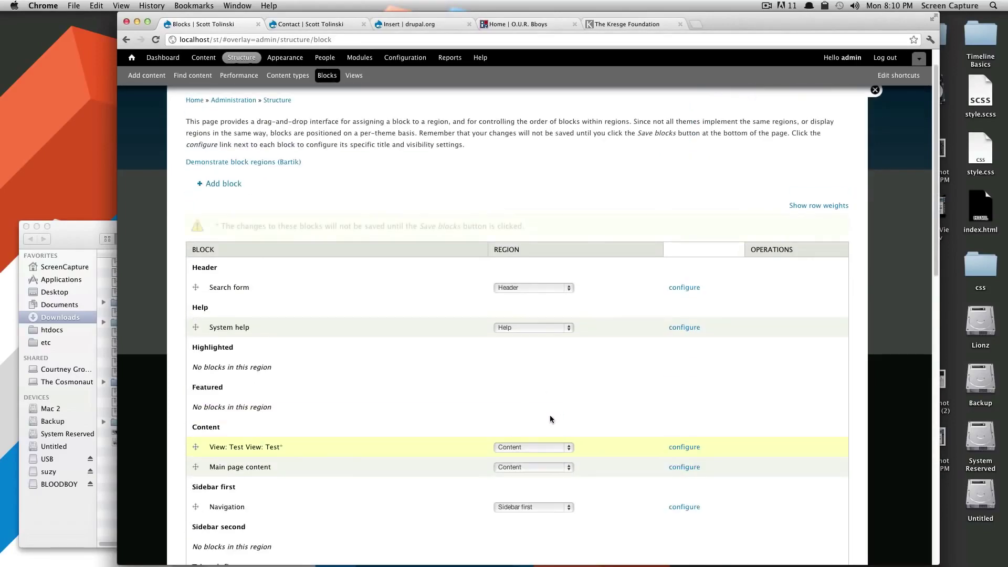
Step: Assign the Test View block to the Sidebar first region and save the block layout
{"action": "left_click", "coordinate": [541, 447]}
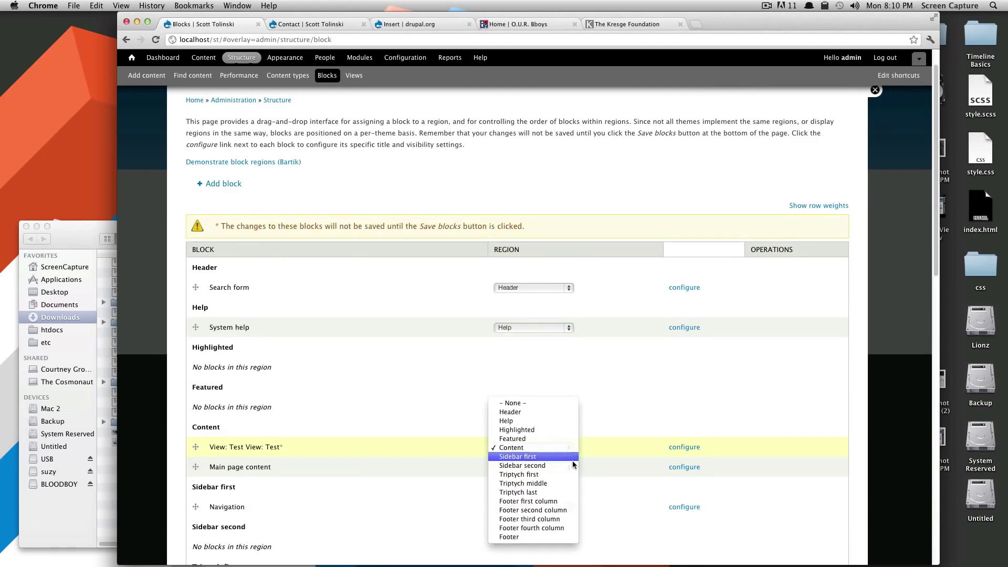
{"action": "left_click", "coordinate": [541, 457]}
{"action": "scroll", "coordinate": [242, 503], "scroll_direction": "down", "scroll_amount": 20}
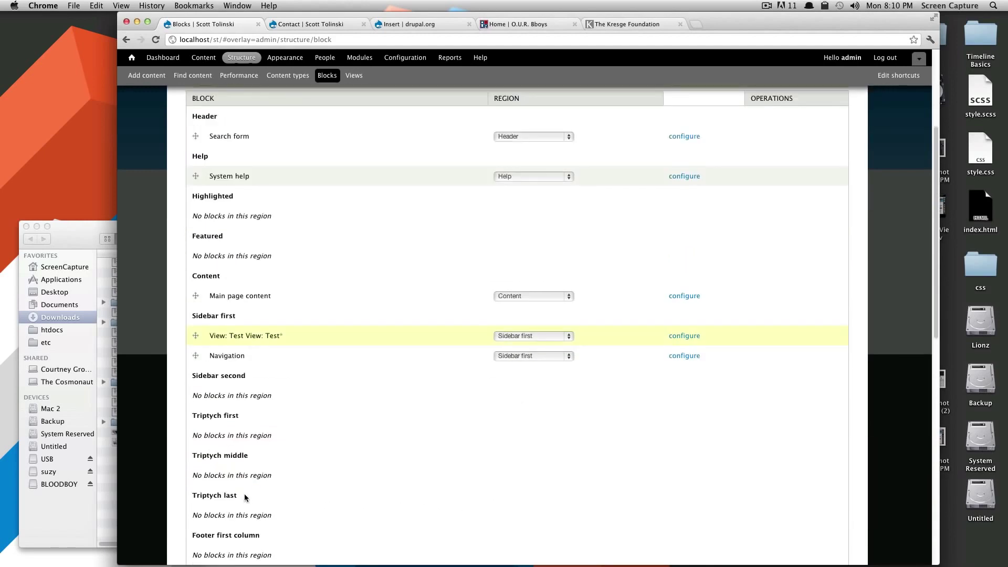
{"action": "left_click", "coordinate": [231, 513]}
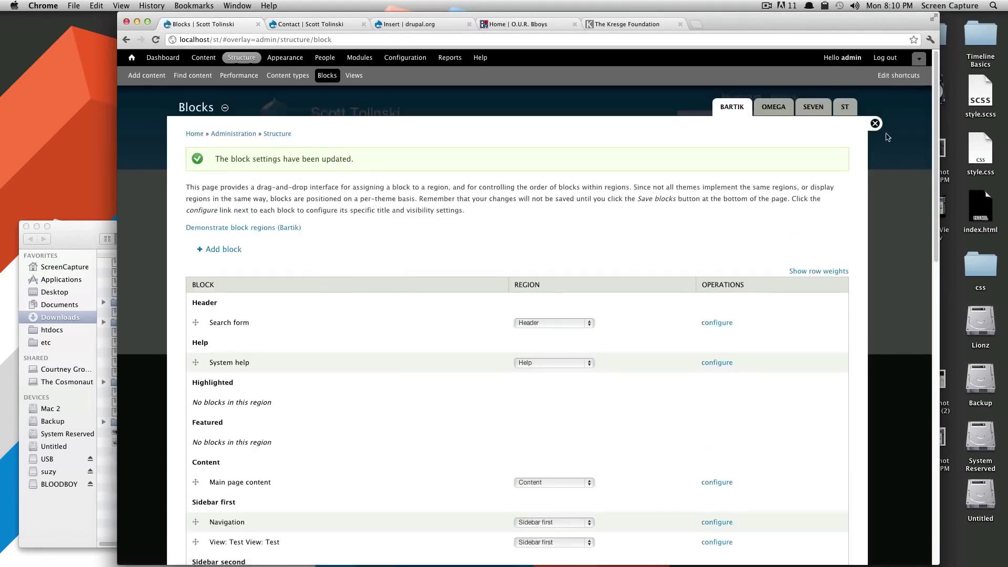
Step: Return to the home page and check the Test View block in the sidebar
{"action": "left_click", "coordinate": [875, 123]}
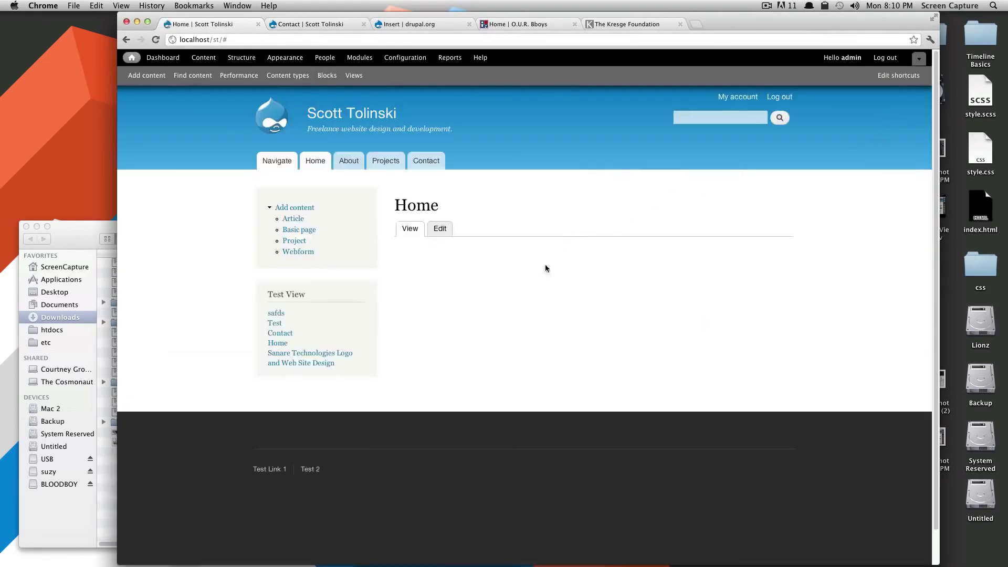
{"action": "mouse_move", "coordinate": [272, 298]}
{"action": "left_mouse_down"}
{"action": "mouse_move", "coordinate": [318, 298]}
{"action": "mouse_move", "coordinate": [255, 297]}
{"action": "left_mouse_up"}
{"action": "left_click", "coordinate": [304, 292]}
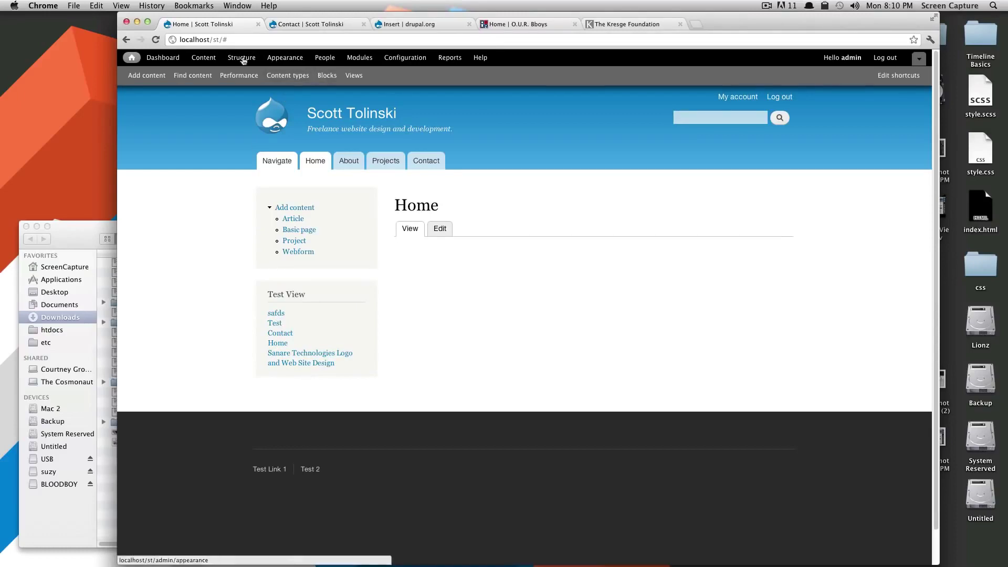
Step: Reorder the Sidebar first region so the Test View block sits above Navigation, and save the block layout
{"action": "left_click", "coordinate": [326, 75]}
{"action": "scroll", "coordinate": [318, 372], "scroll_direction": "down", "scroll_amount": 3}
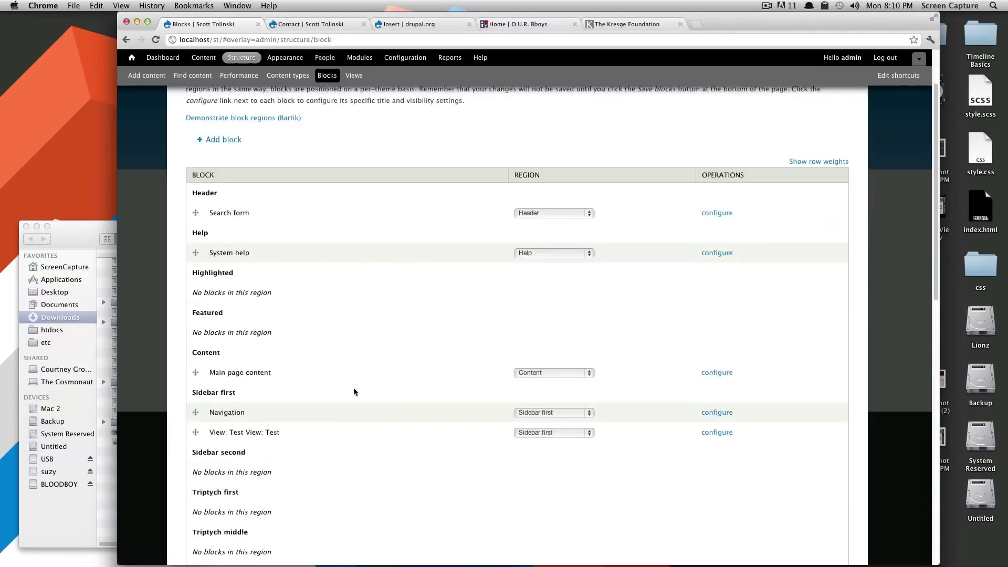
{"action": "scroll", "coordinate": [632, 493], "scroll_direction": "down", "scroll_amount": 5}
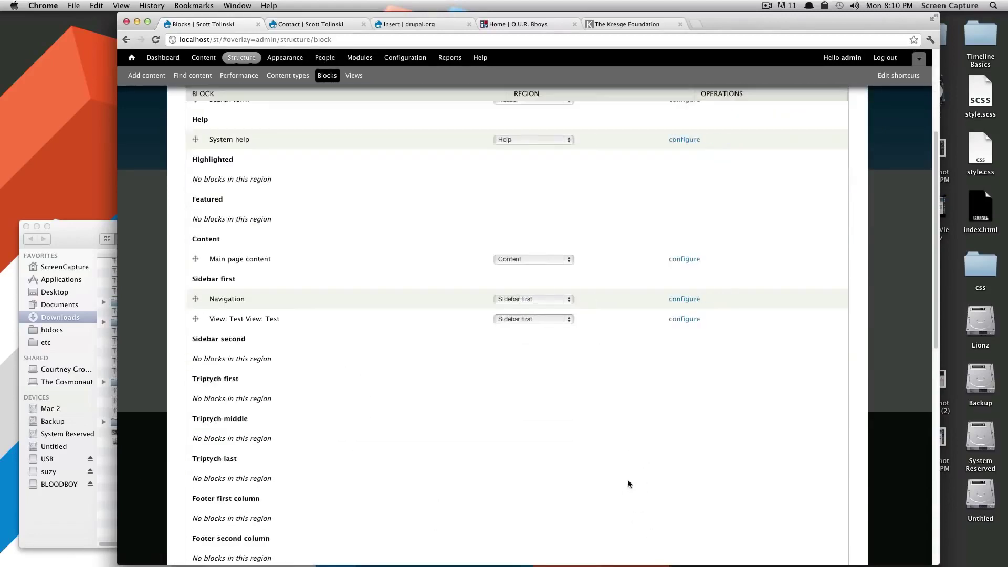
{"action": "scroll", "coordinate": [403, 460], "scroll_direction": "down", "scroll_amount": 4}
{"action": "scroll", "coordinate": [403, 459], "scroll_direction": "up", "scroll_amount": 4}
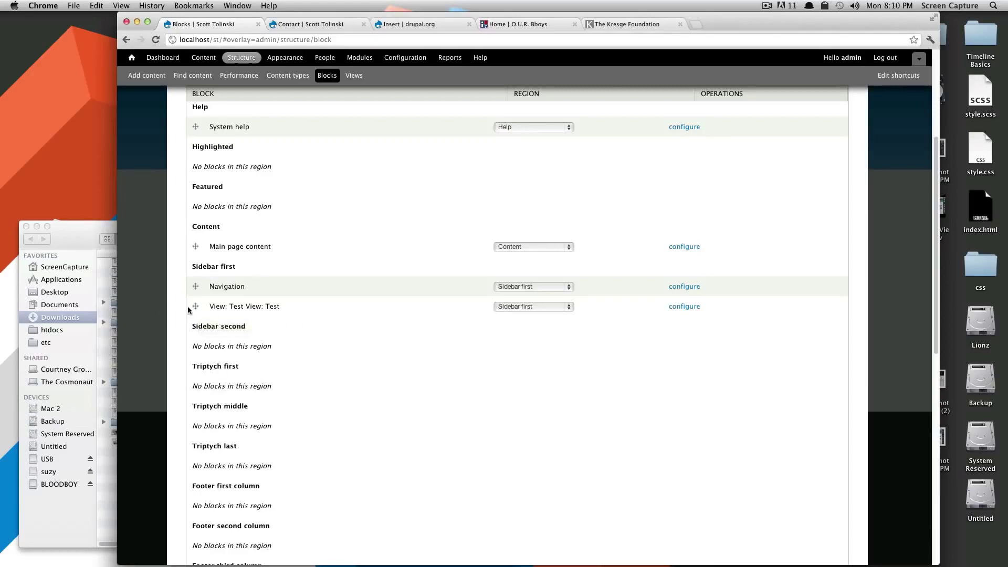
{"action": "left_click_drag", "start_coordinate": [188, 310], "coordinate": [199, 289]}
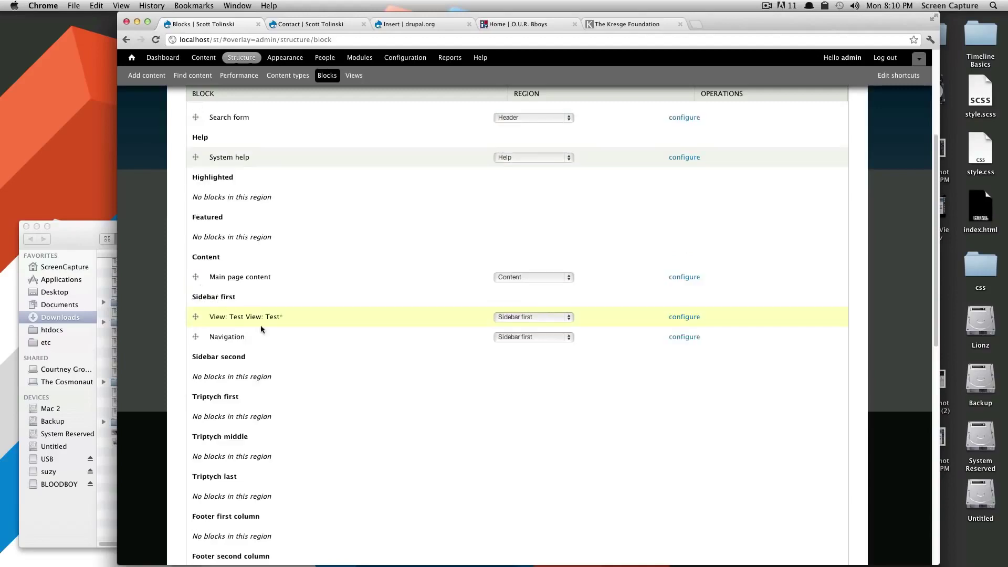
{"action": "scroll", "coordinate": [288, 349], "scroll_direction": "down", "scroll_amount": 10}
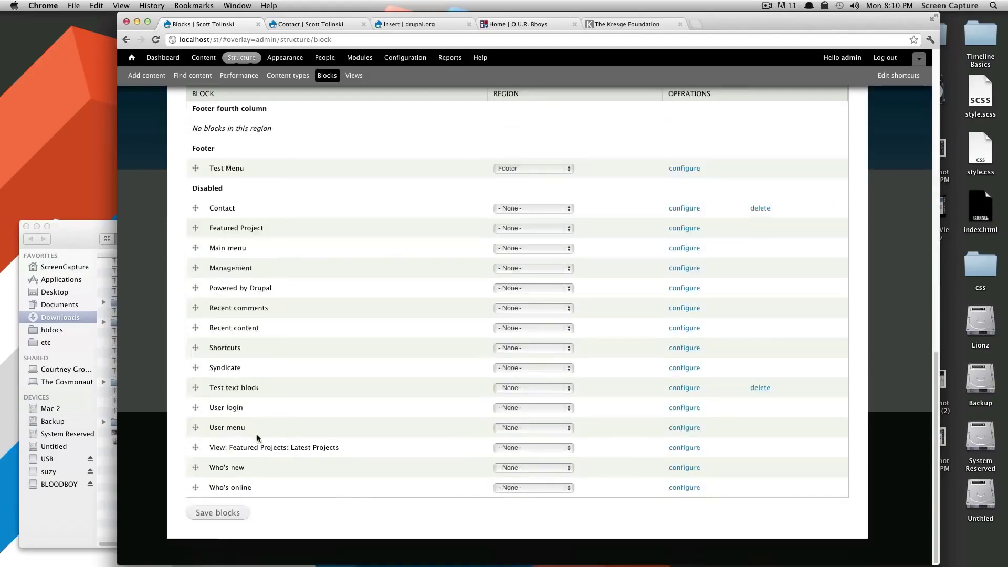
{"action": "left_click", "coordinate": [224, 515]}
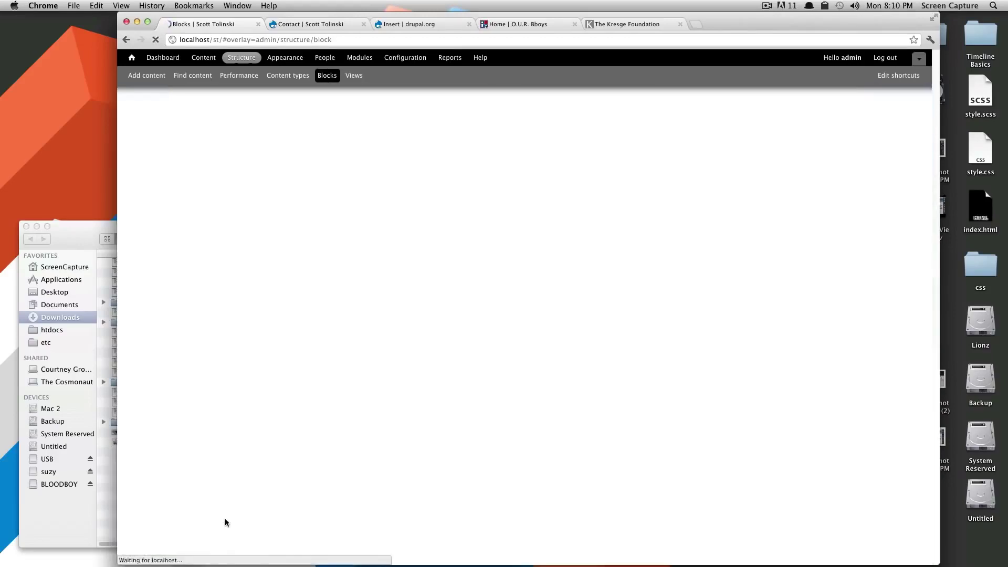
Step: Close the block list and inspect the new order of the sidebar blocks on the home page
{"action": "left_click", "coordinate": [876, 124]}
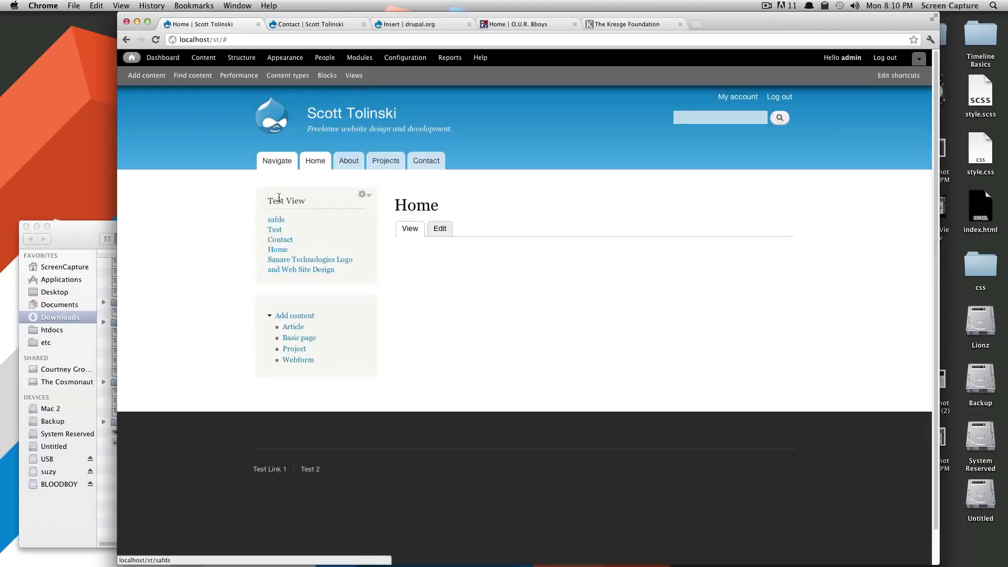
{"action": "left_click_drag", "start_coordinate": [379, 270], "coordinate": [273, 199]}
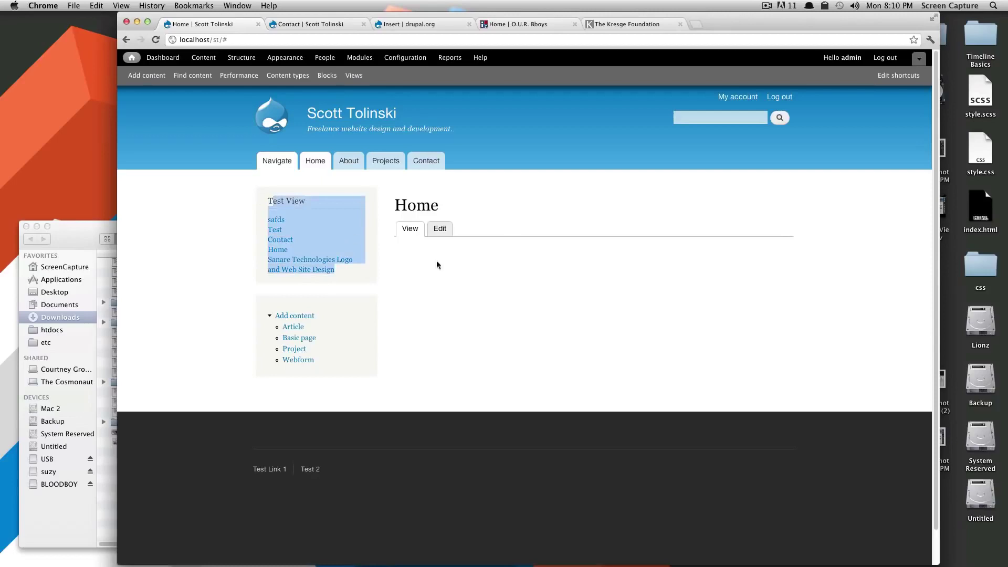
{"action": "left_click", "coordinate": [435, 272]}
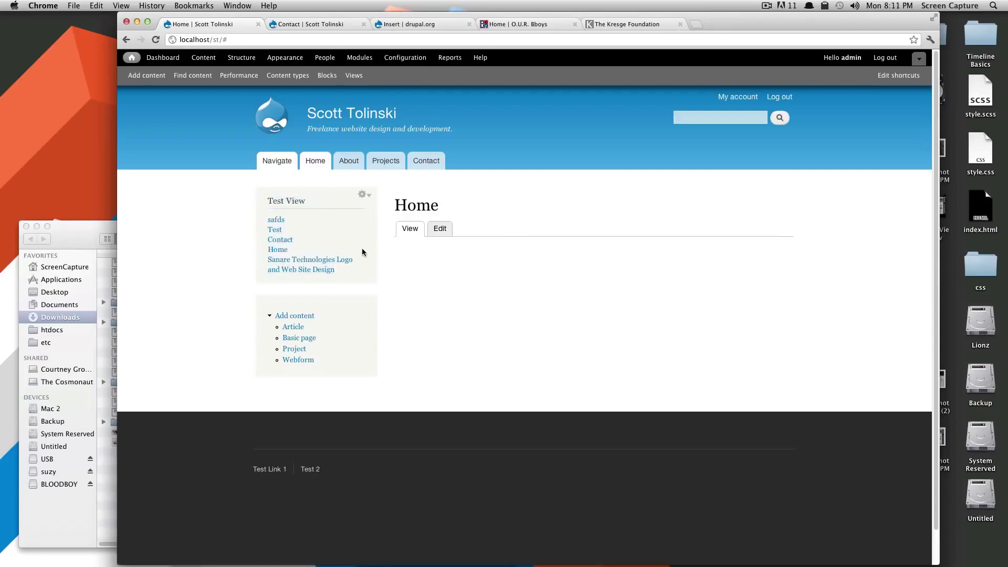